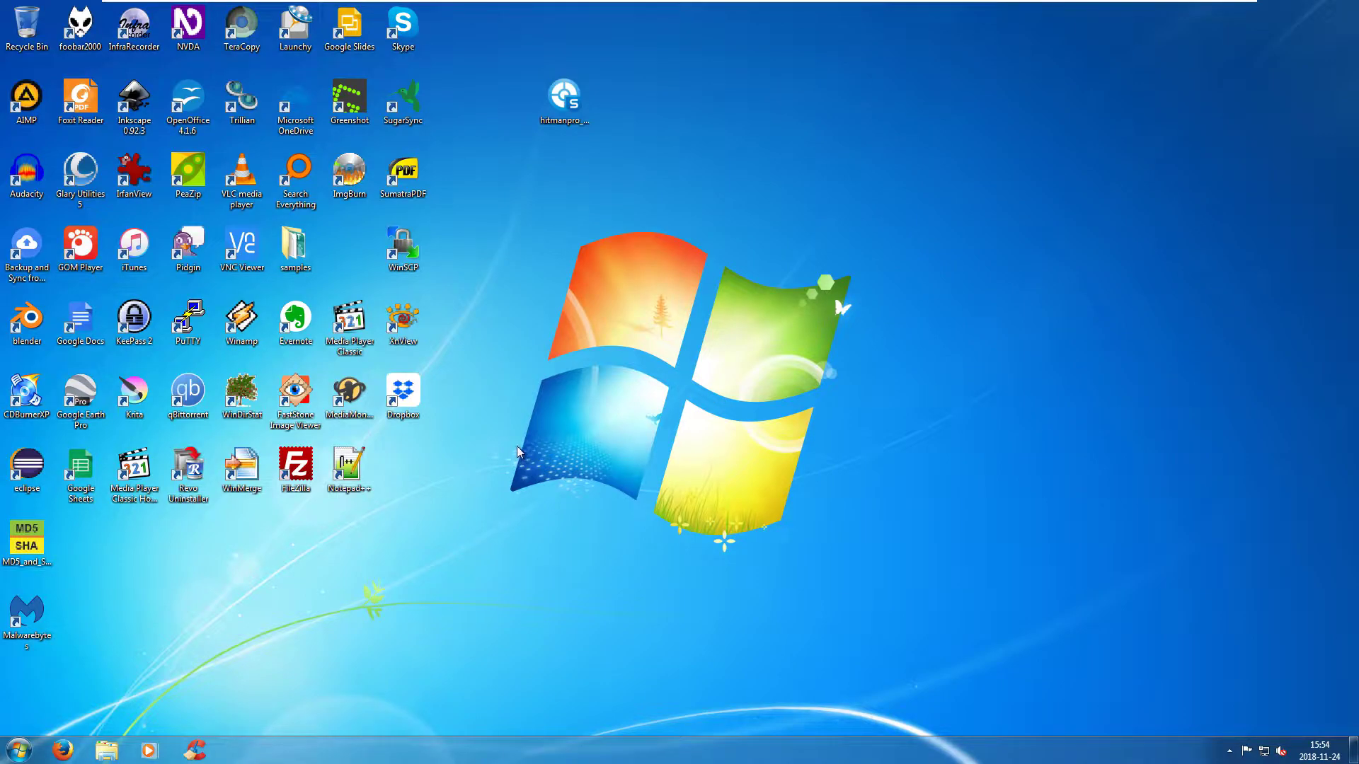
Move the hitmanpro_x64 shortcut from the upper right into the icon grid beside WinSCP
right_click(341, 259)
left_click(490, 268)
mouse_move(564, 99)
left_mouse_down()
mouse_move(450, 196)
mouse_move(354, 249)
left_mouse_up()
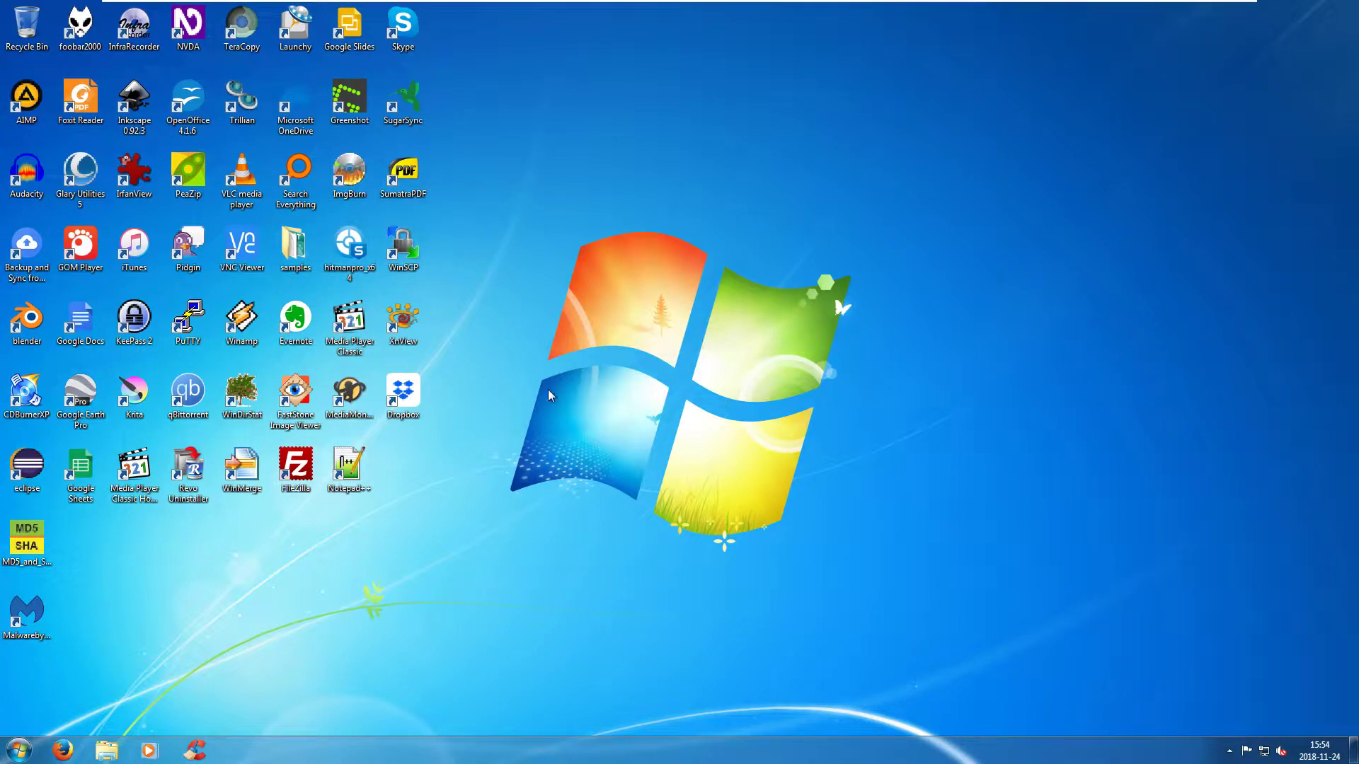
right_click(368, 740)
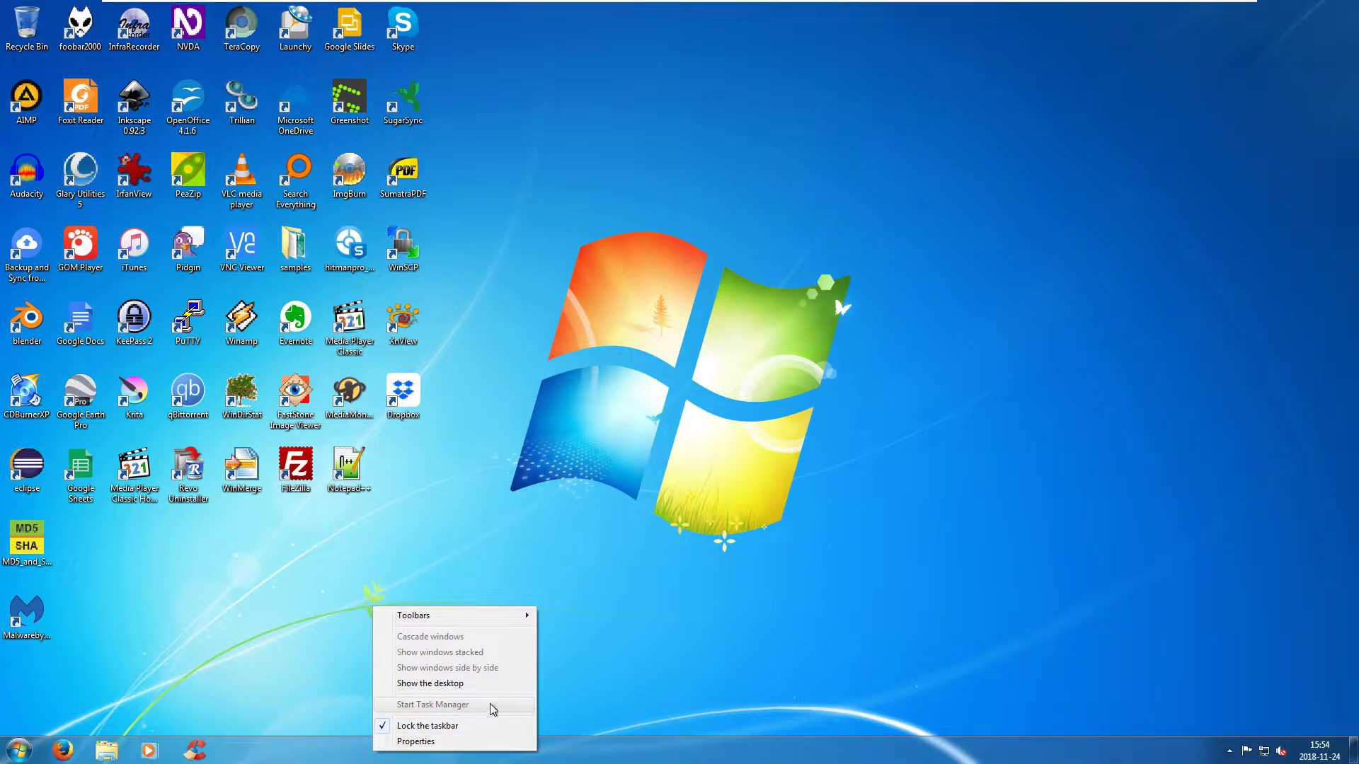
left_click(363, 522)
left_click_drag(753, 615, 540, 268)
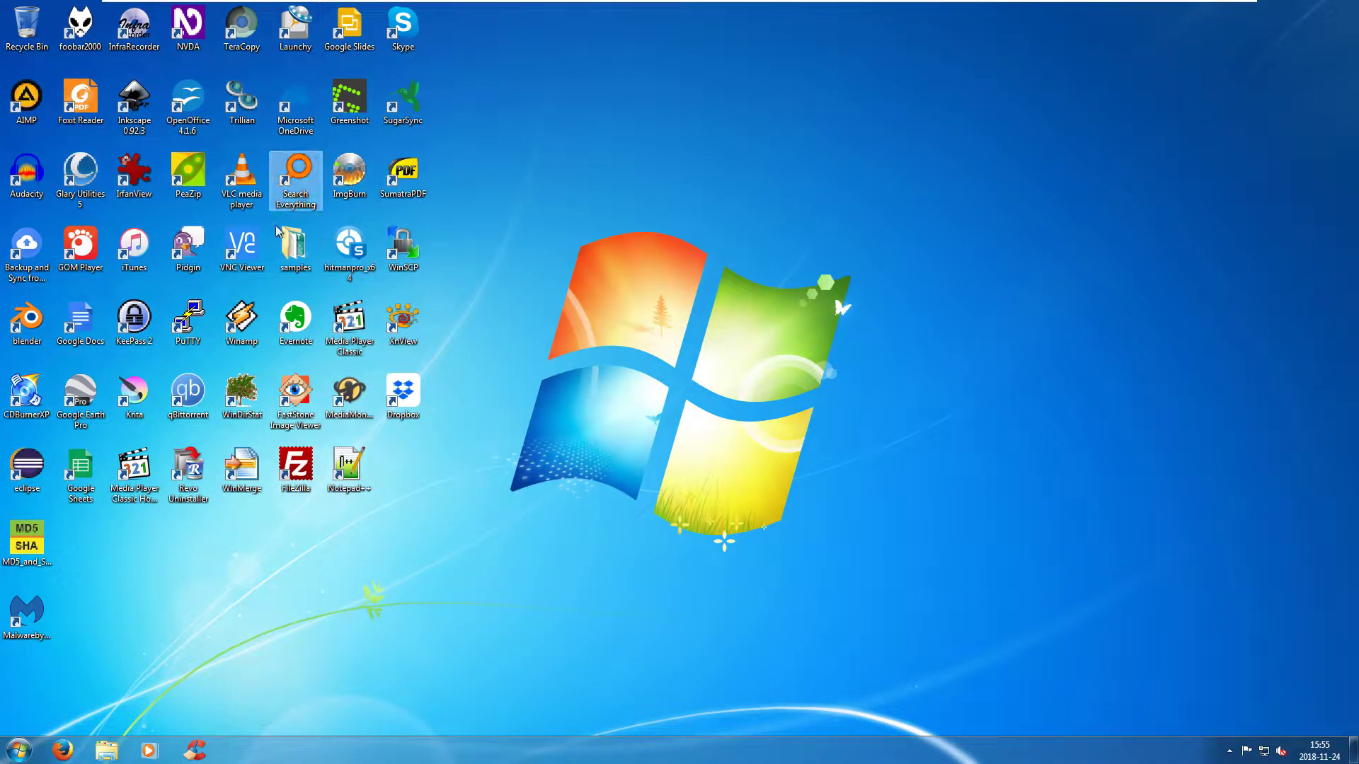
Attach the Kaspersky Rescue Disk ISO to the Windows 7 VM's CD/DVD (SATA) drive
mouse_move(680, 2)
left_click(231, 9)
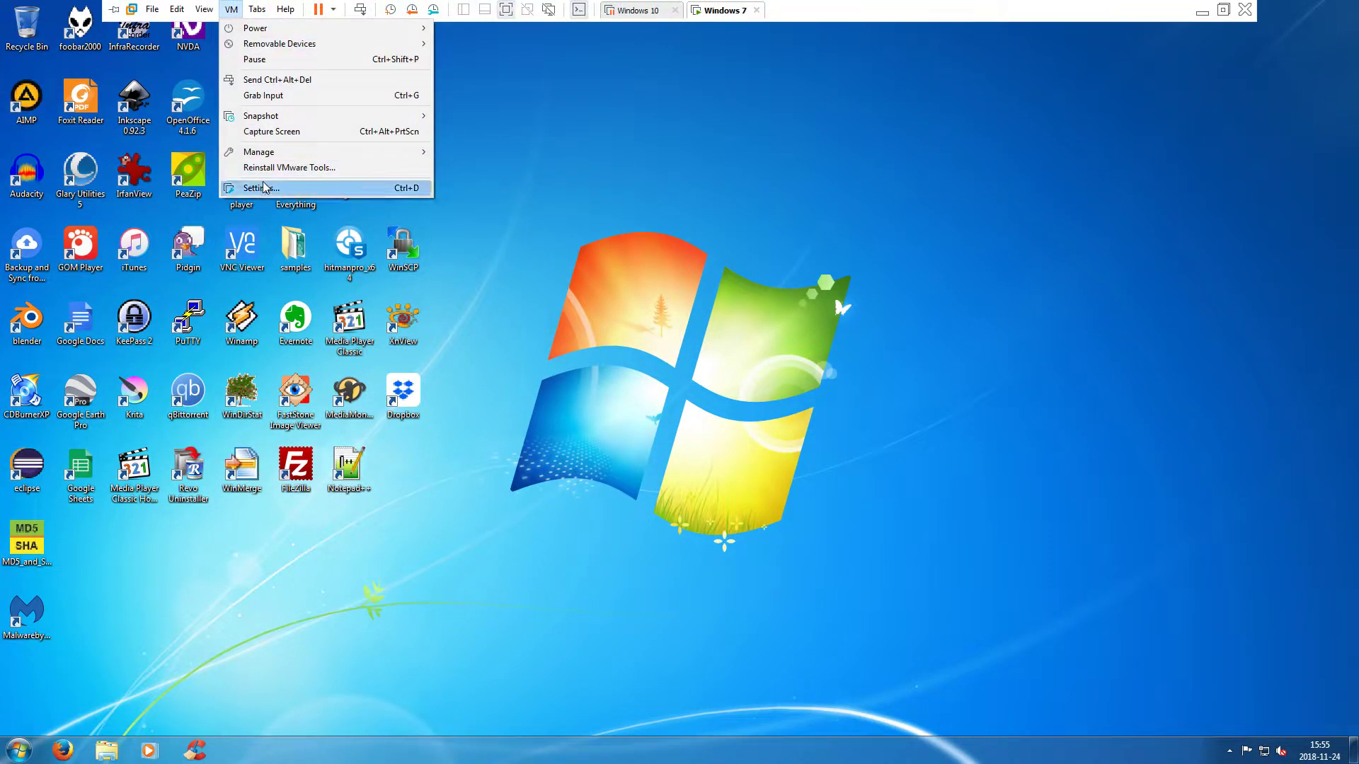
left_click(465, 201)
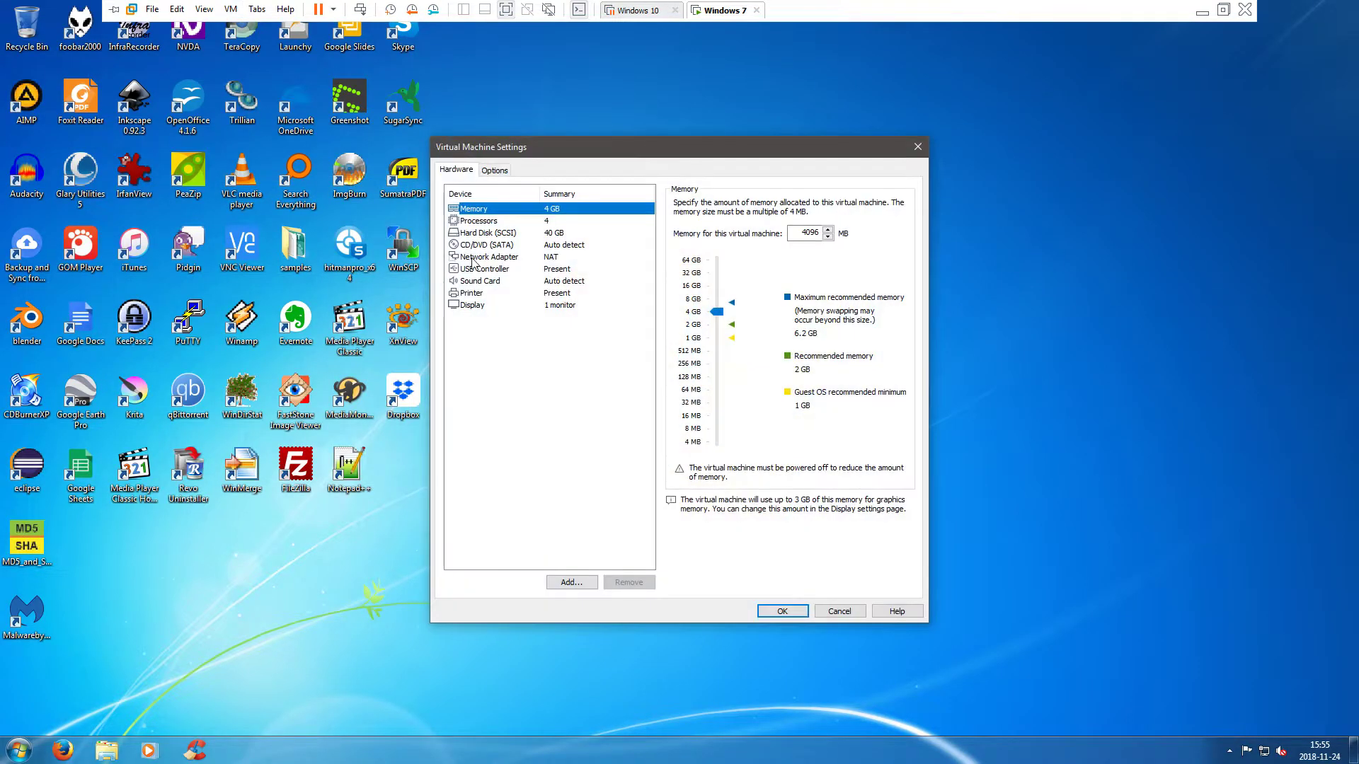
left_click(487, 245)
left_click(736, 290)
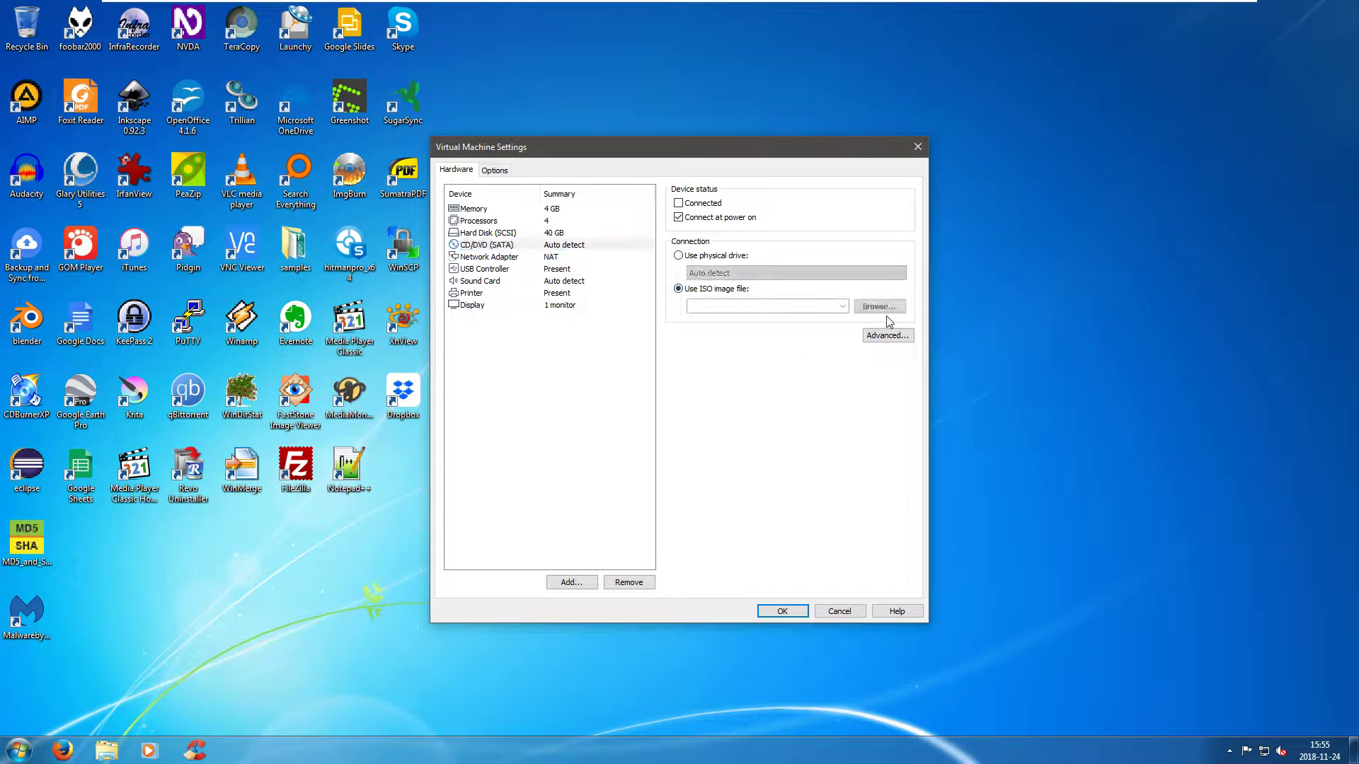
left_click(879, 305)
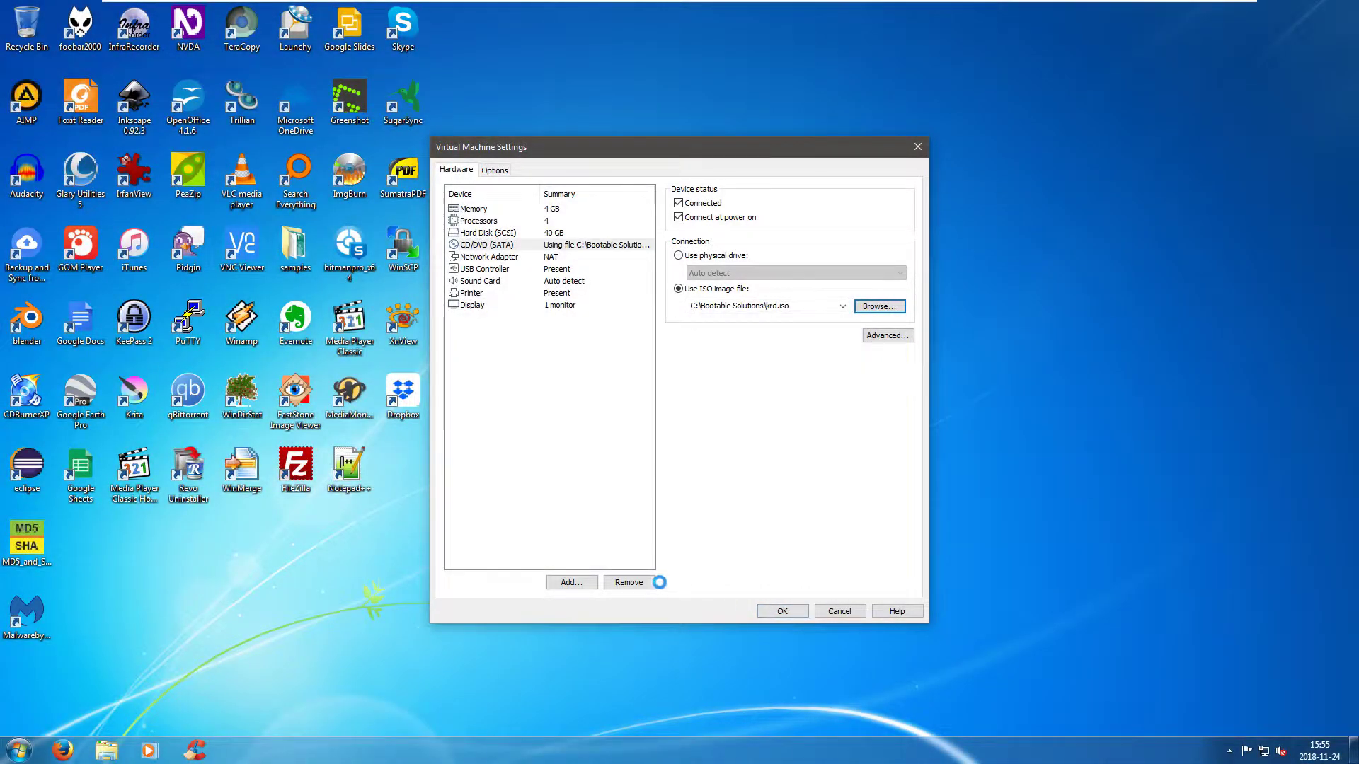
left_click(782, 611)
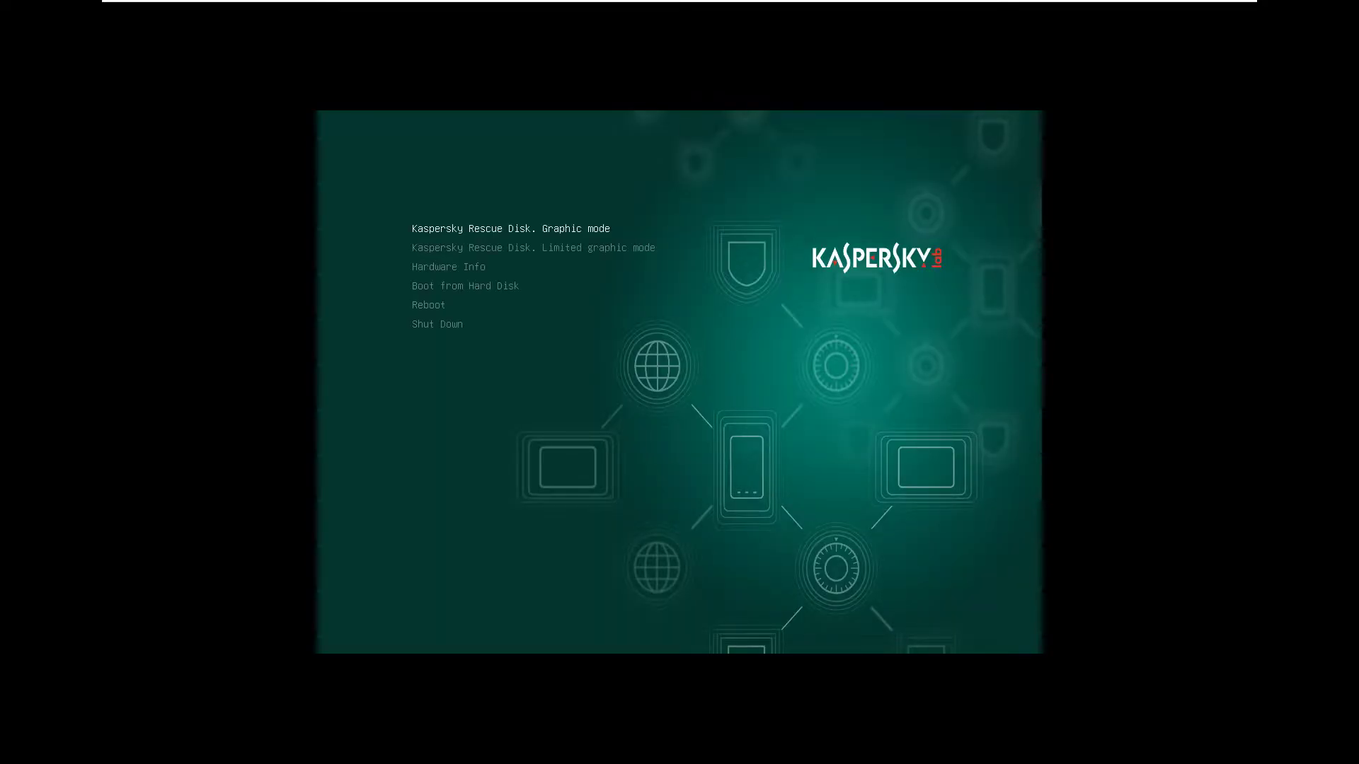
Choose Kaspersky Rescue Disk Graphic mode in the boot menu and start it
key("Down")
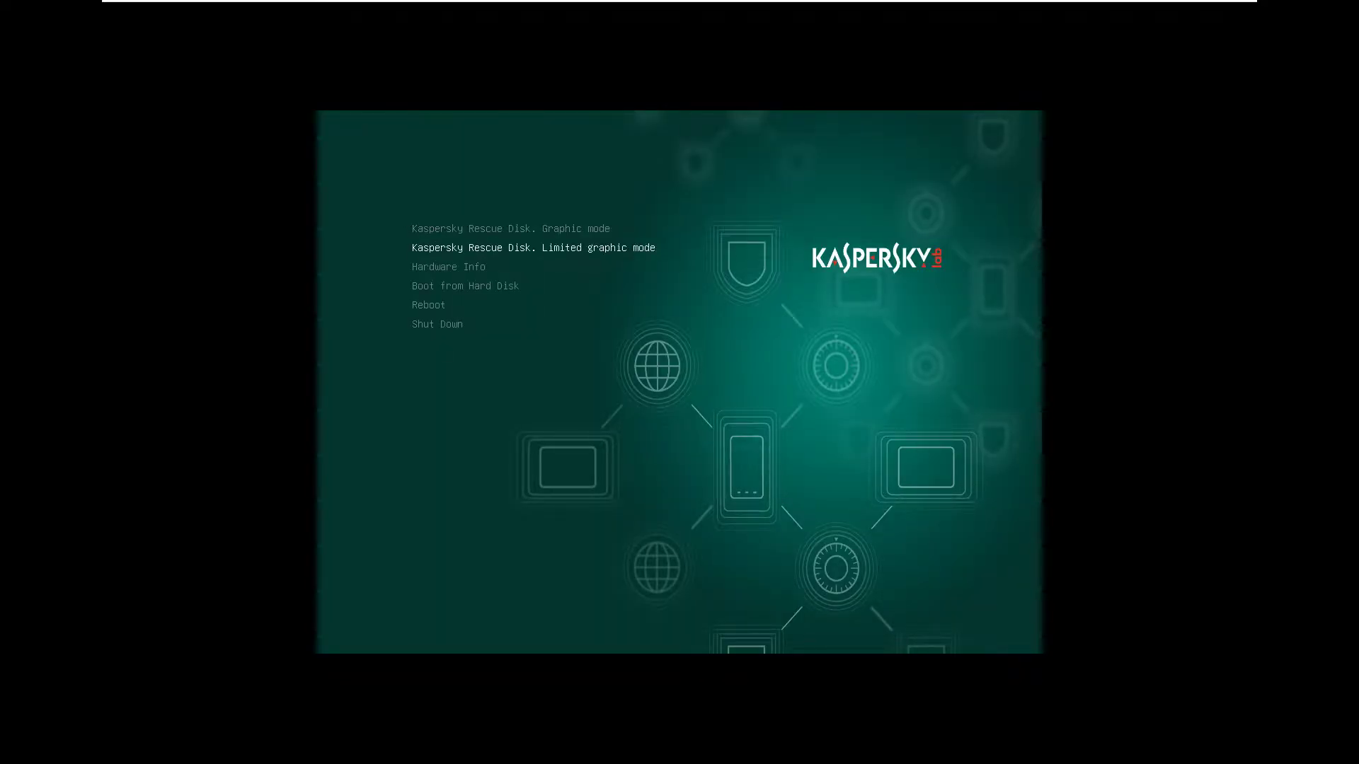
key("Down")
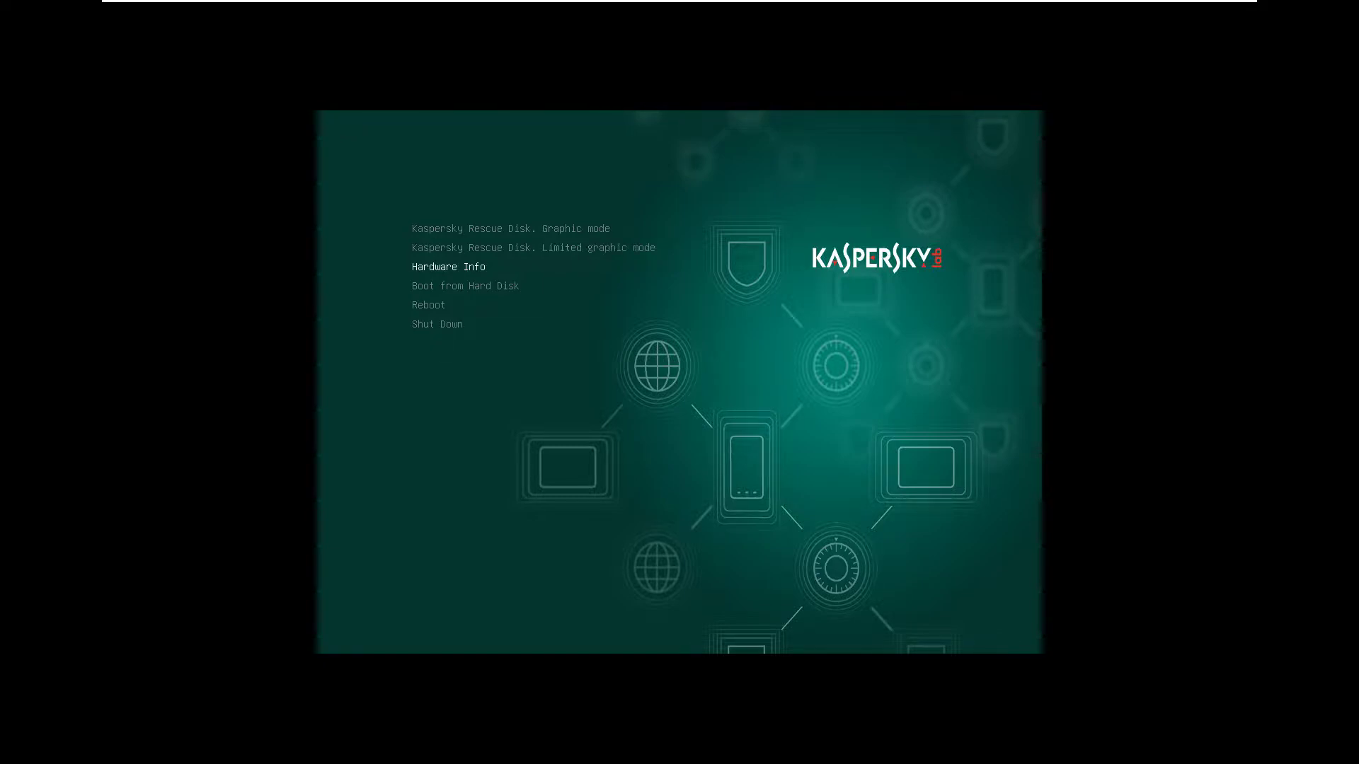
key("Down")
key("Down")
key("Down")
key("Up")
key("Up")
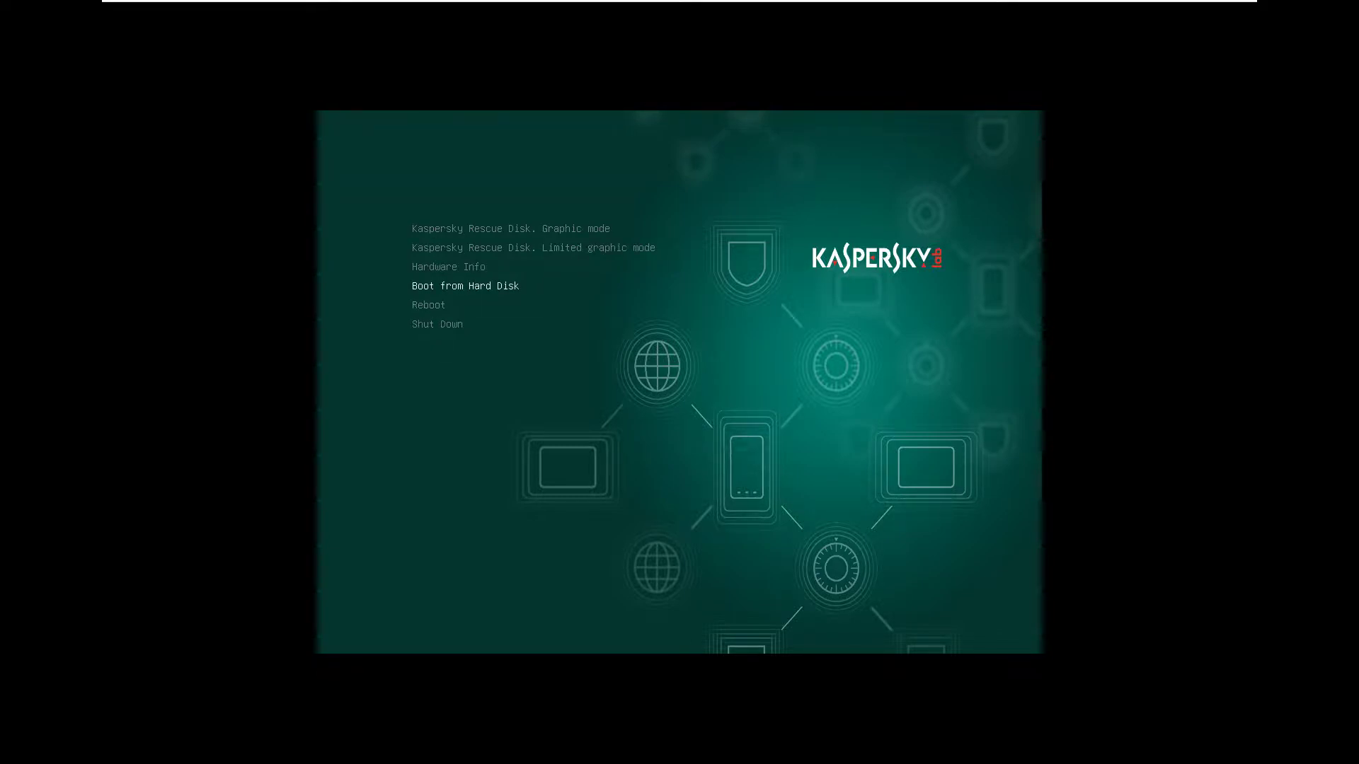
key("Up")
key("Up")
key("Up")
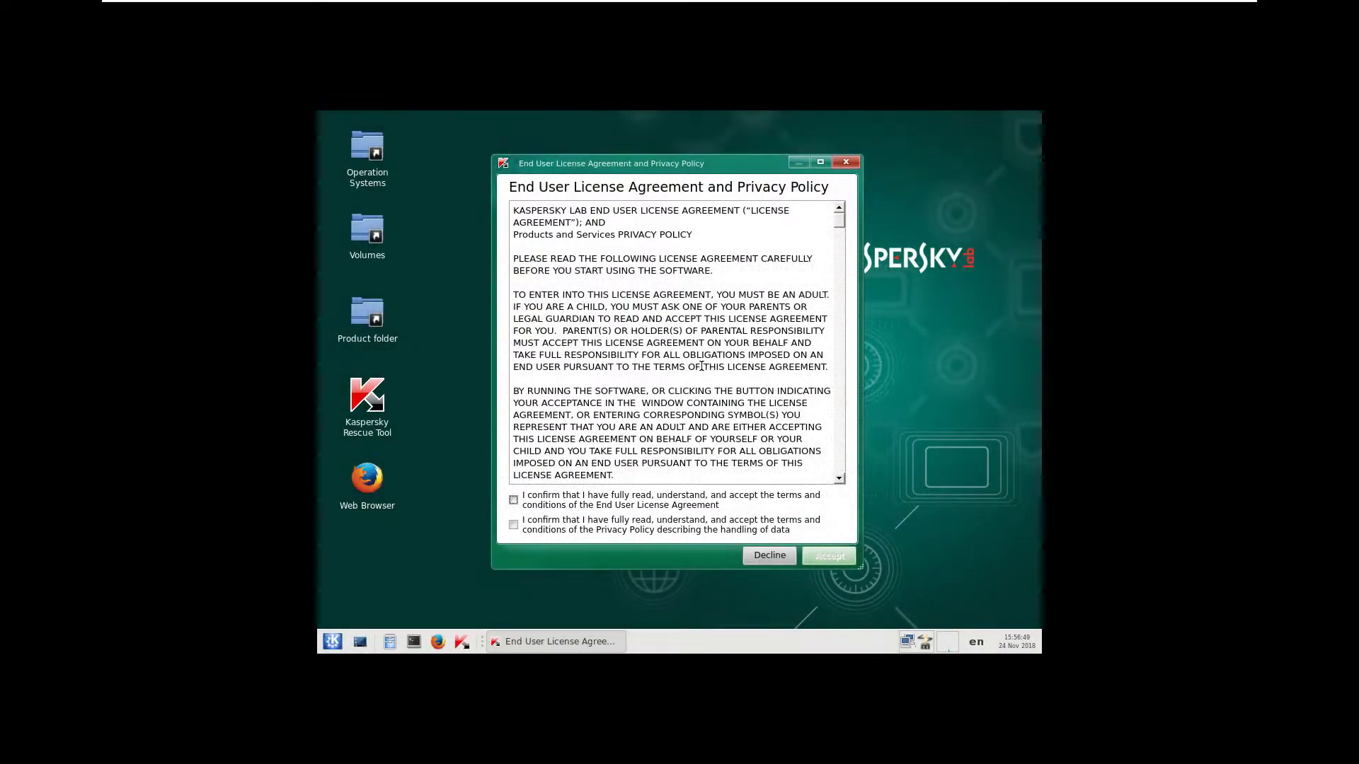
Tick both the license agreement and privacy policy confirmations and accept them
left_click(522, 500)
left_click(514, 525)
left_click(830, 555)
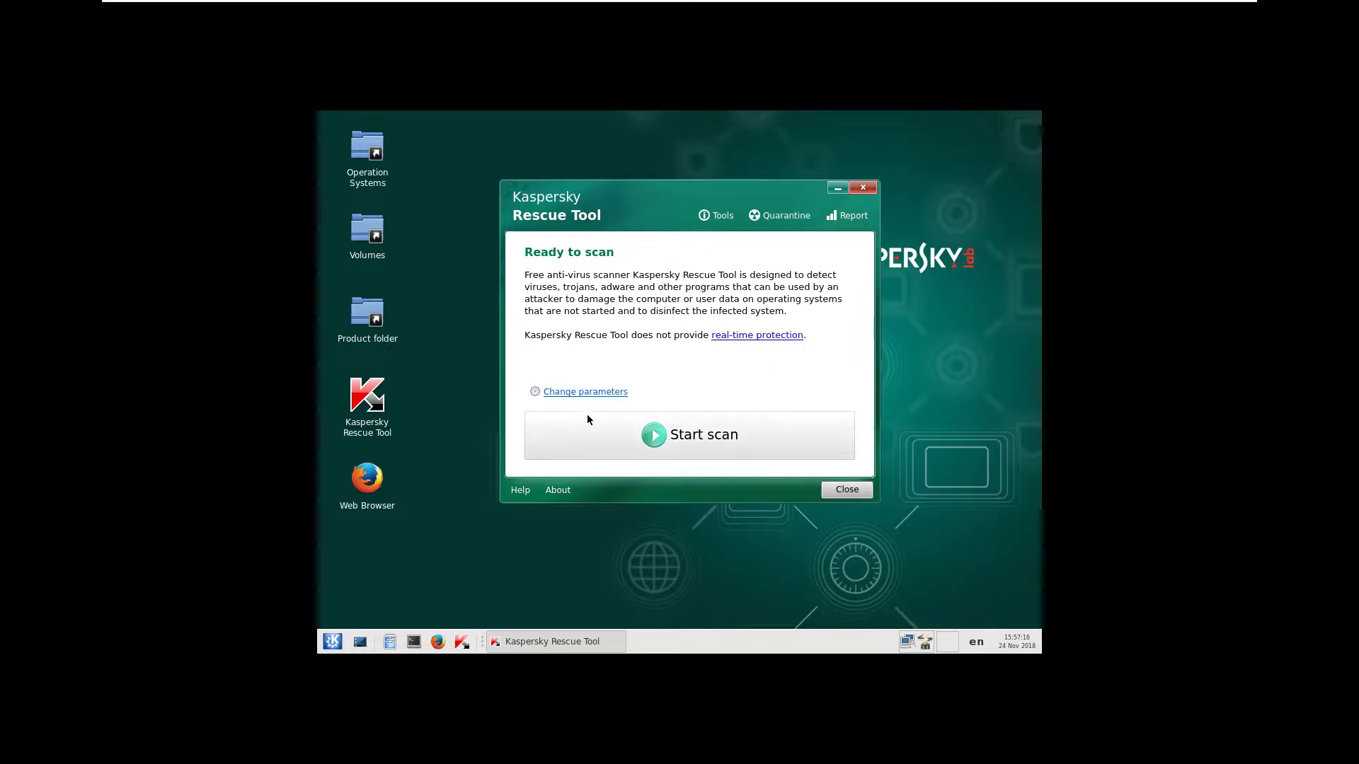
Add Windows 7 x64 to the scan objects and start the scan
left_click(584, 392)
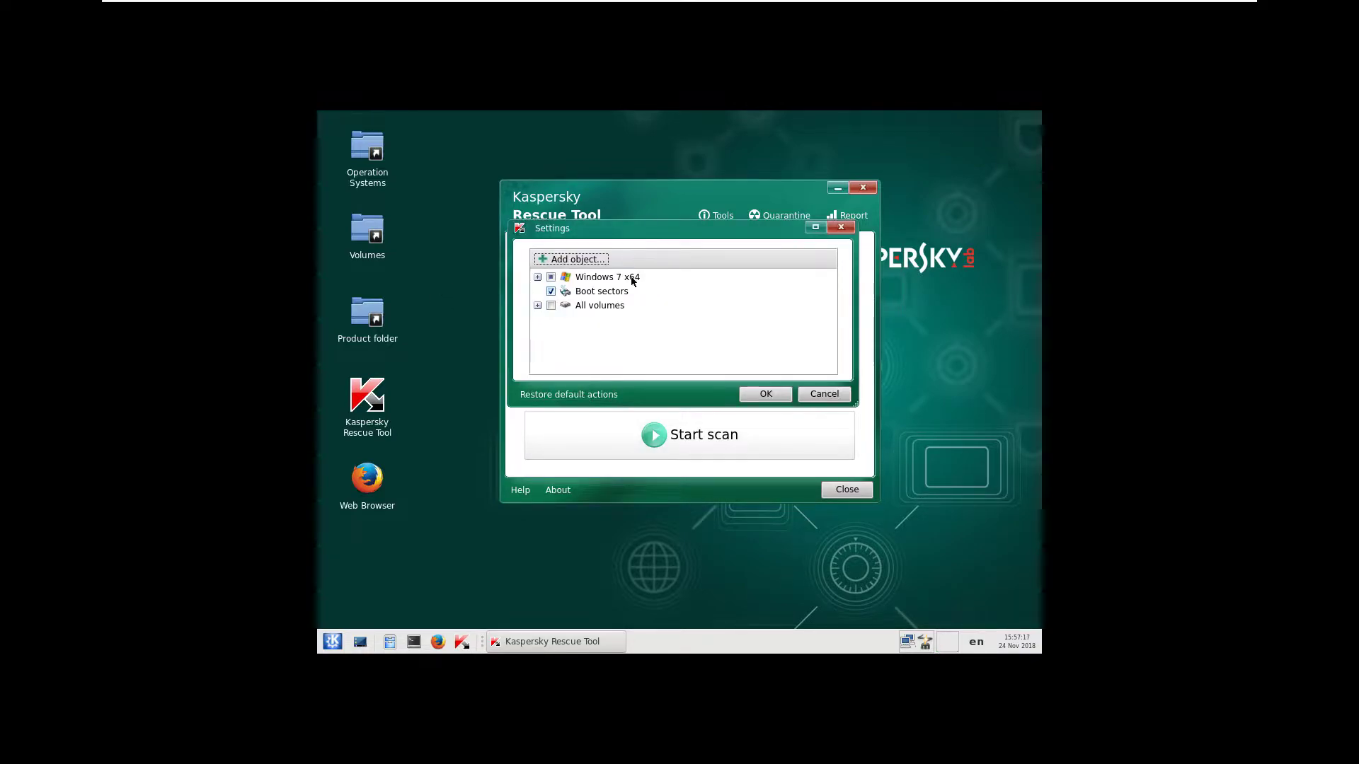
left_click(551, 277)
left_click(537, 306)
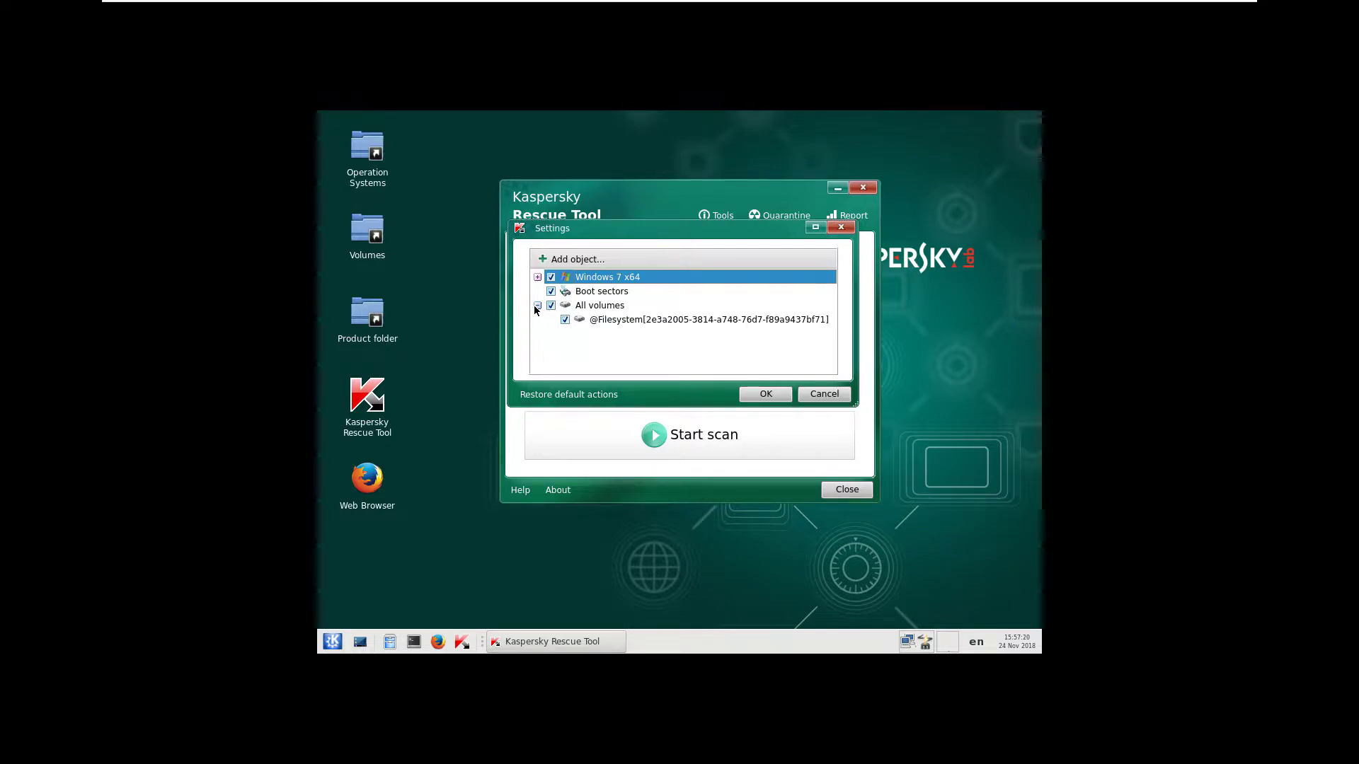
left_click(539, 307)
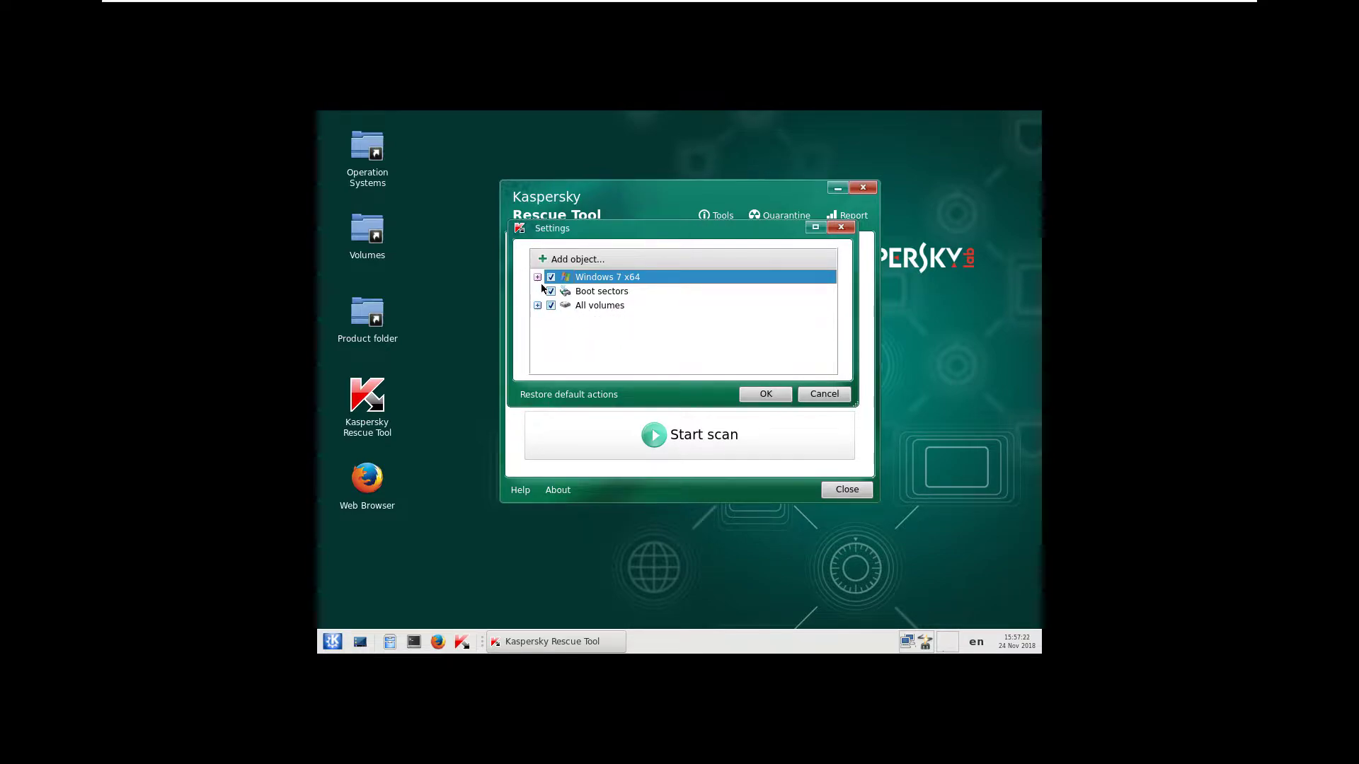
left_click(537, 278)
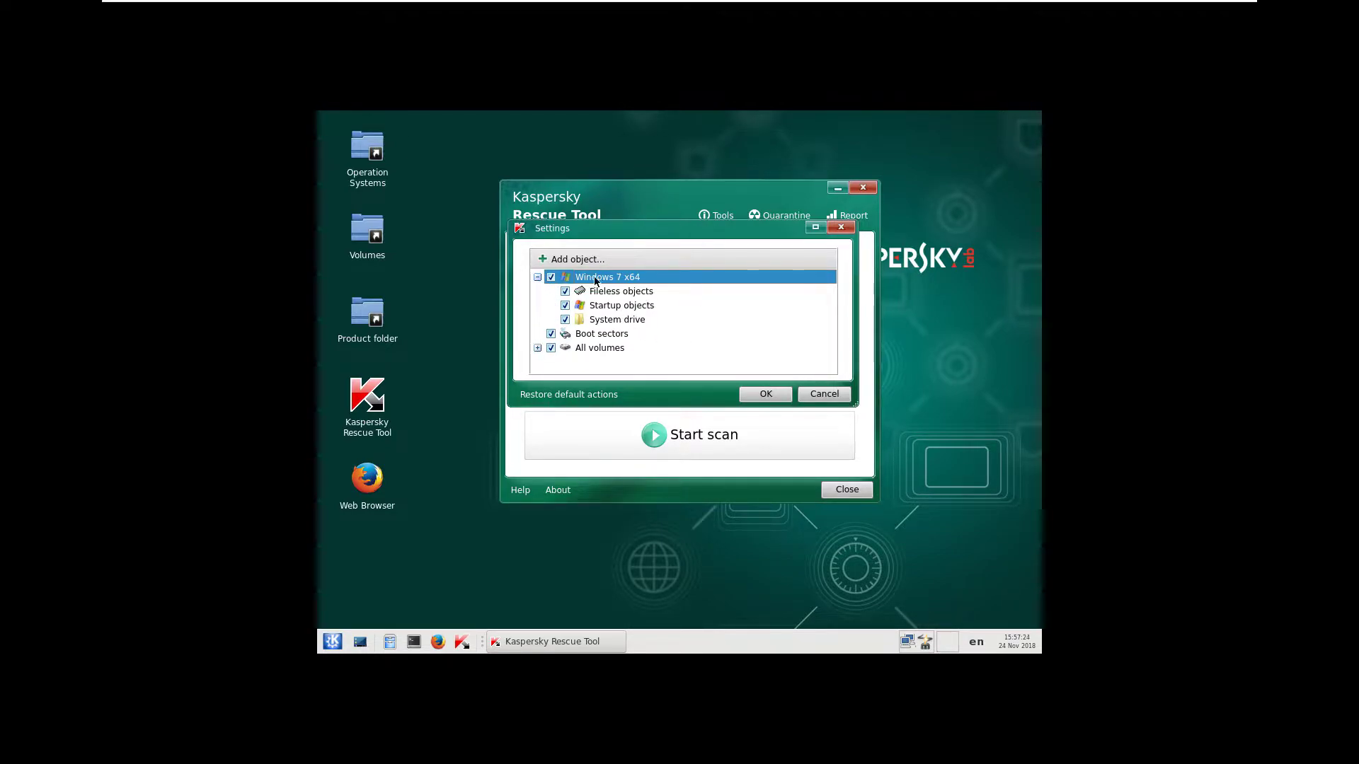
left_click(537, 277)
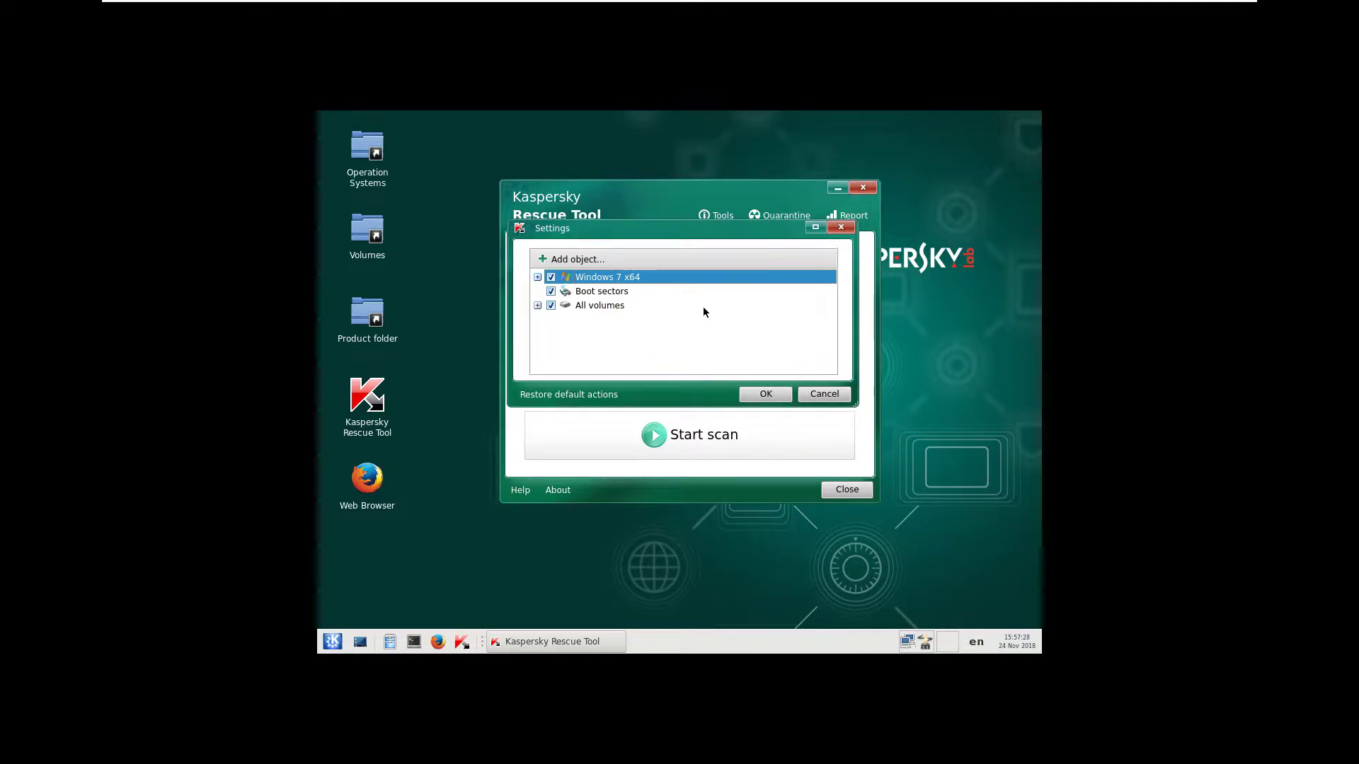
left_click(766, 395)
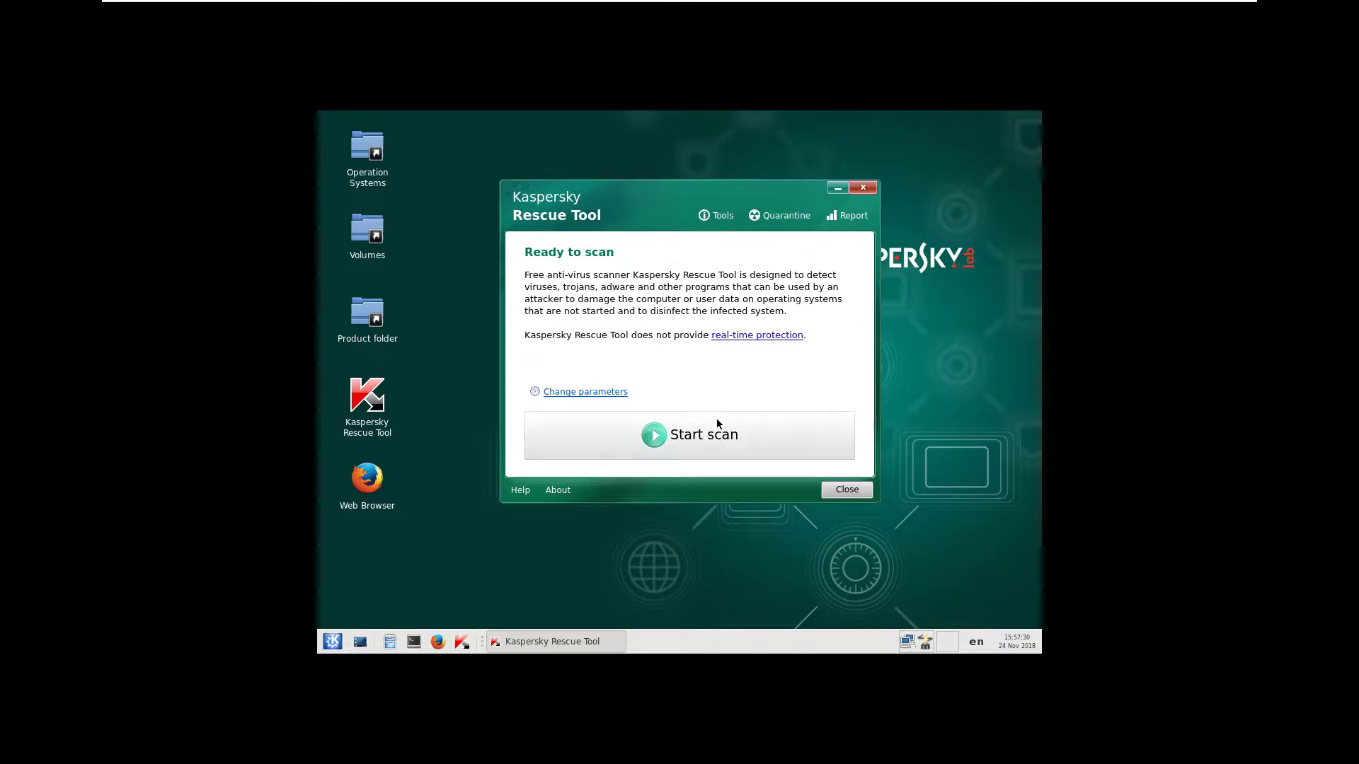
left_click(711, 436)
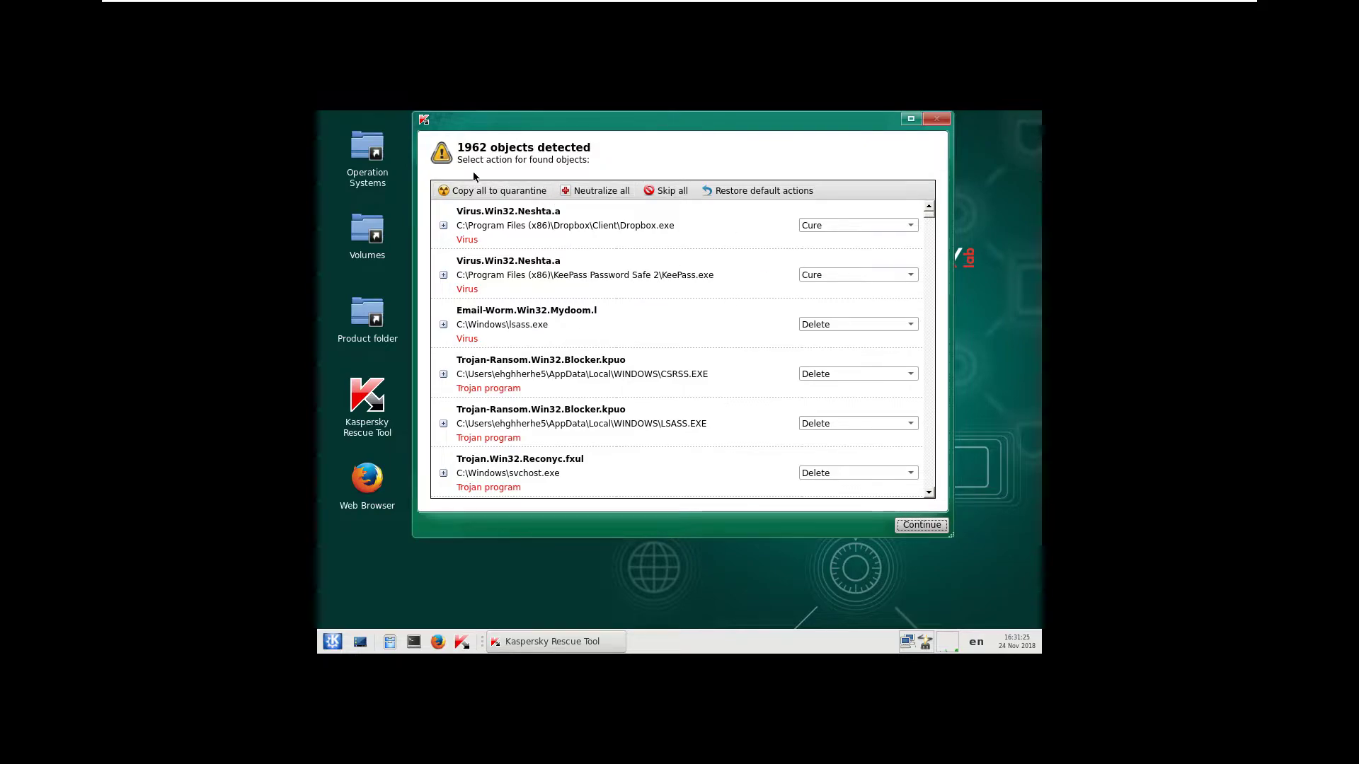
Scroll through the 1962 detections and restore every default action
left_click(931, 224)
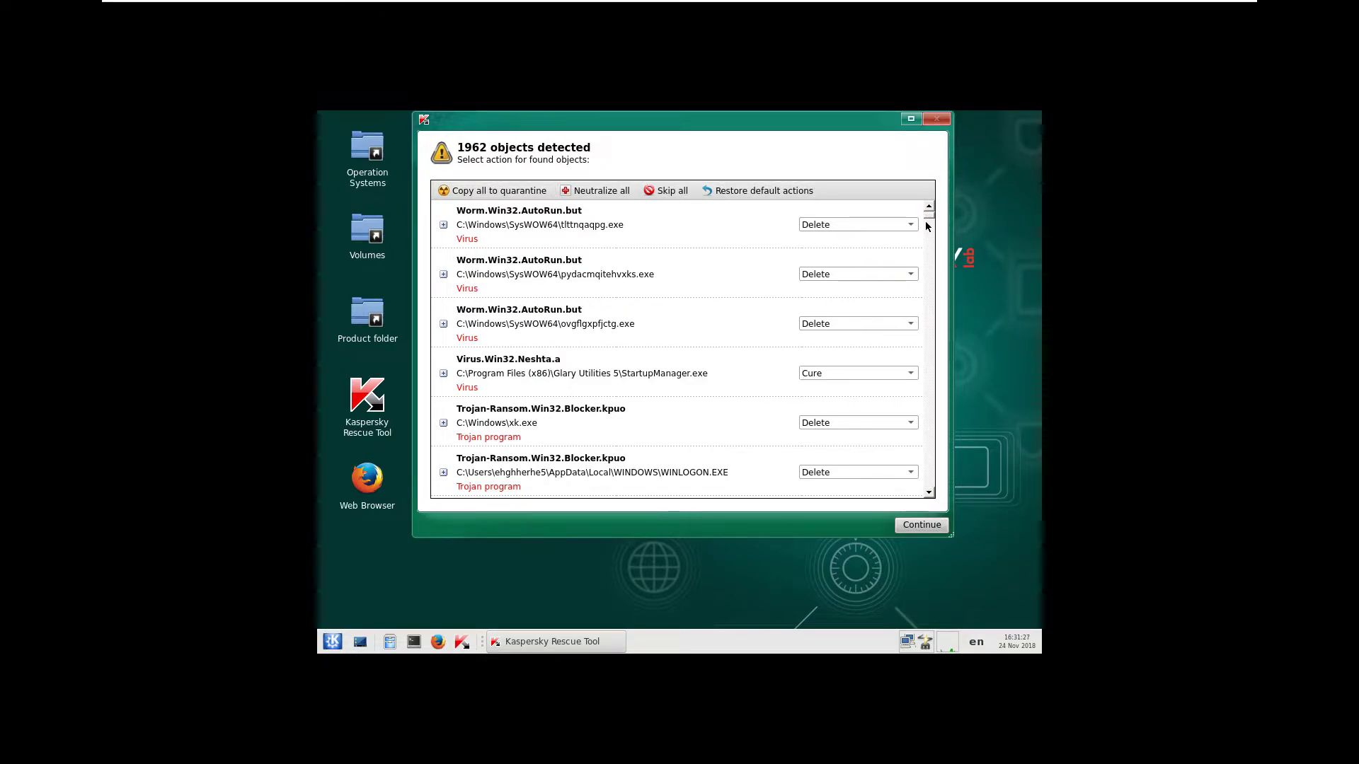
mouse_move(930, 224)
left_mouse_down()
mouse_move(919, 309)
mouse_move(907, 293)
left_mouse_up()
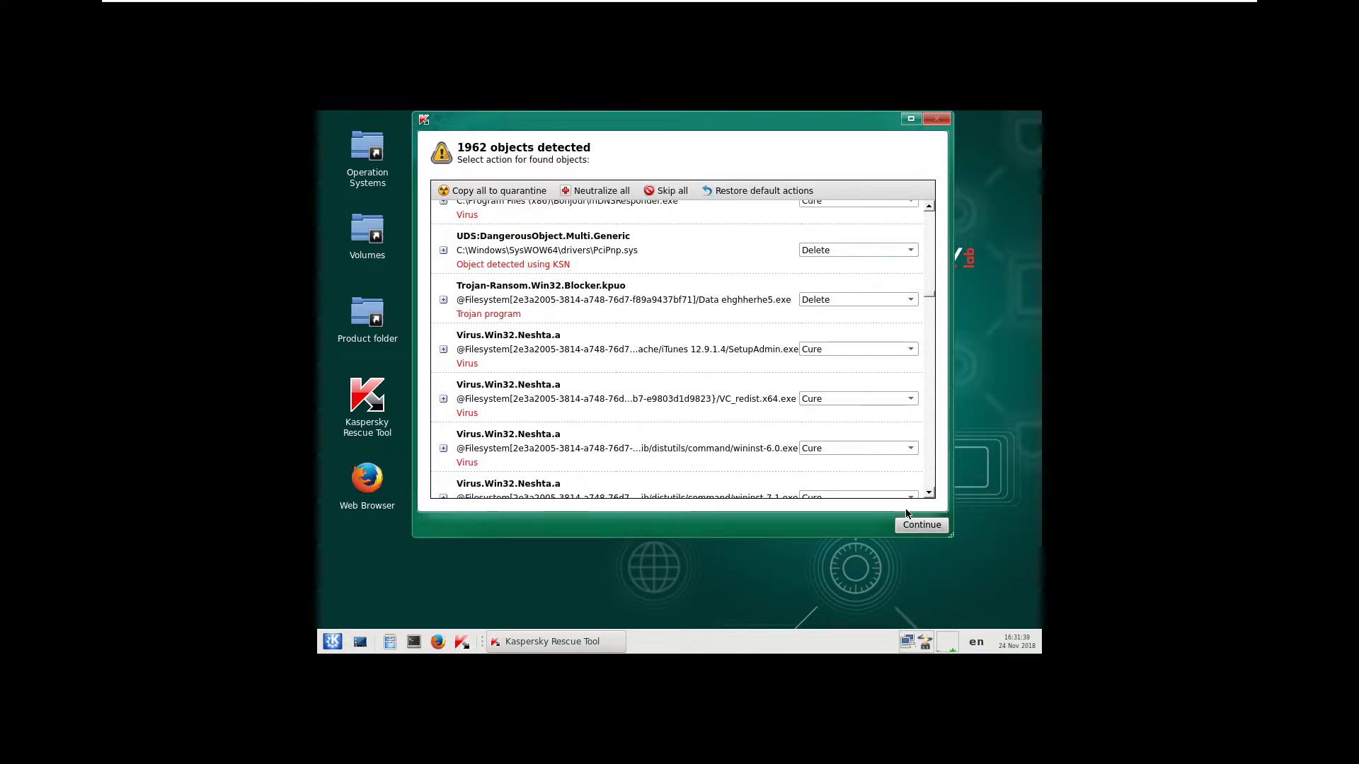
left_click(746, 192)
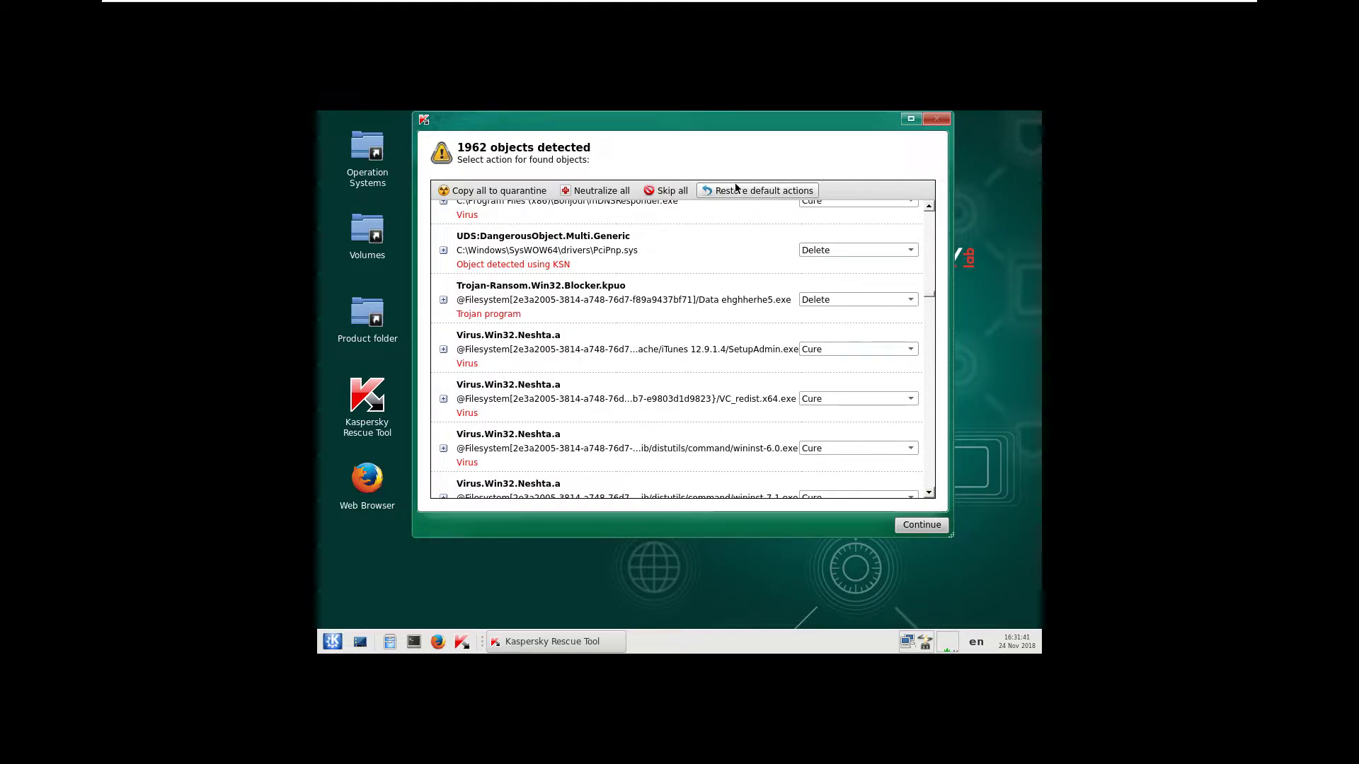
Continue with the proposed actions, disinfect with an advanced scan, and close the rescue tool
left_click(921, 525)
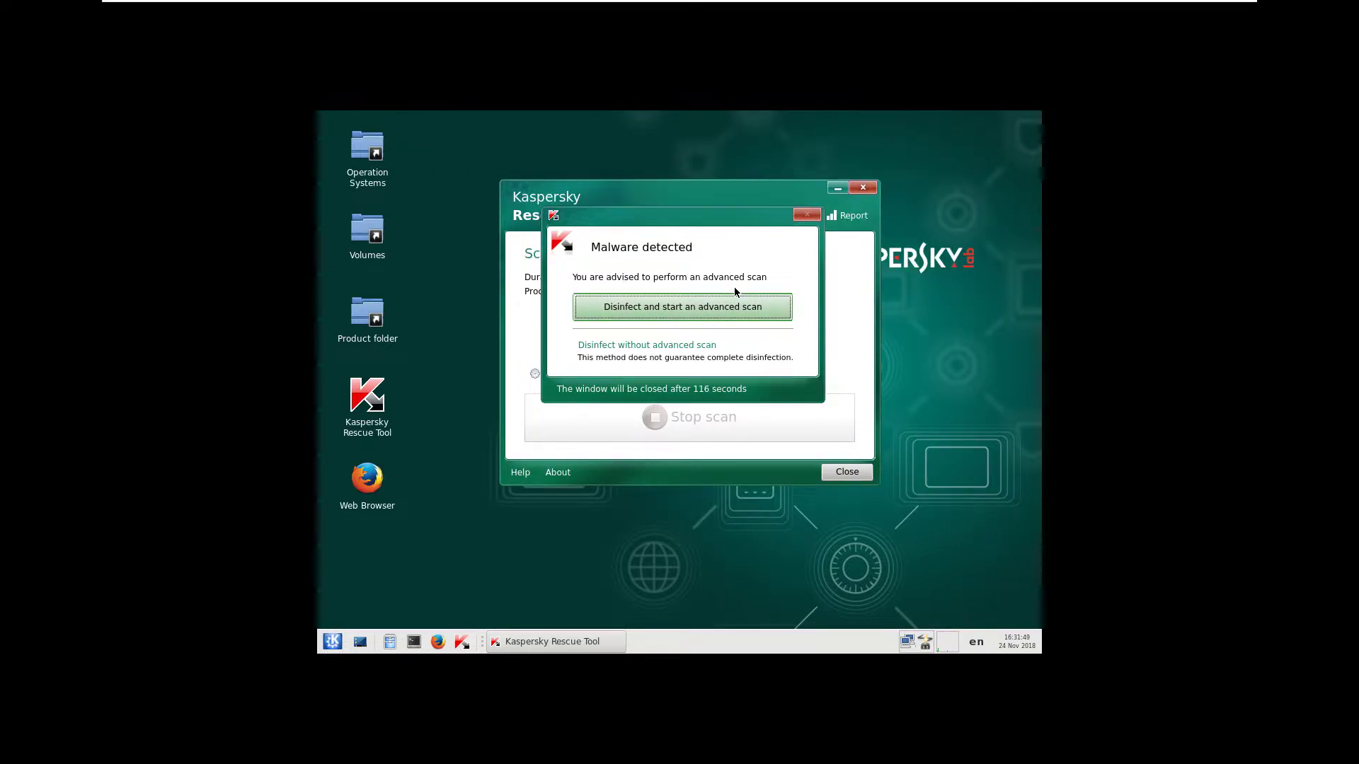
left_click(664, 308)
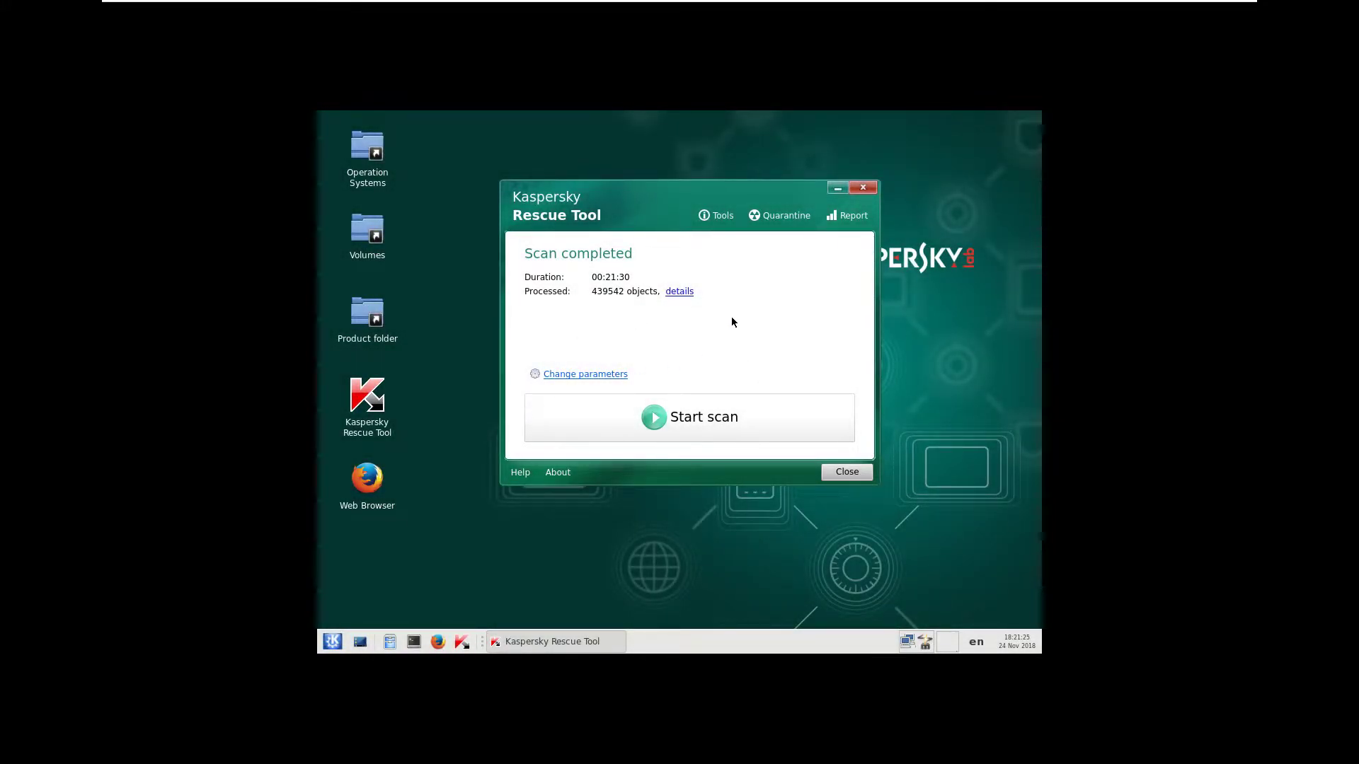
left_click(851, 479)
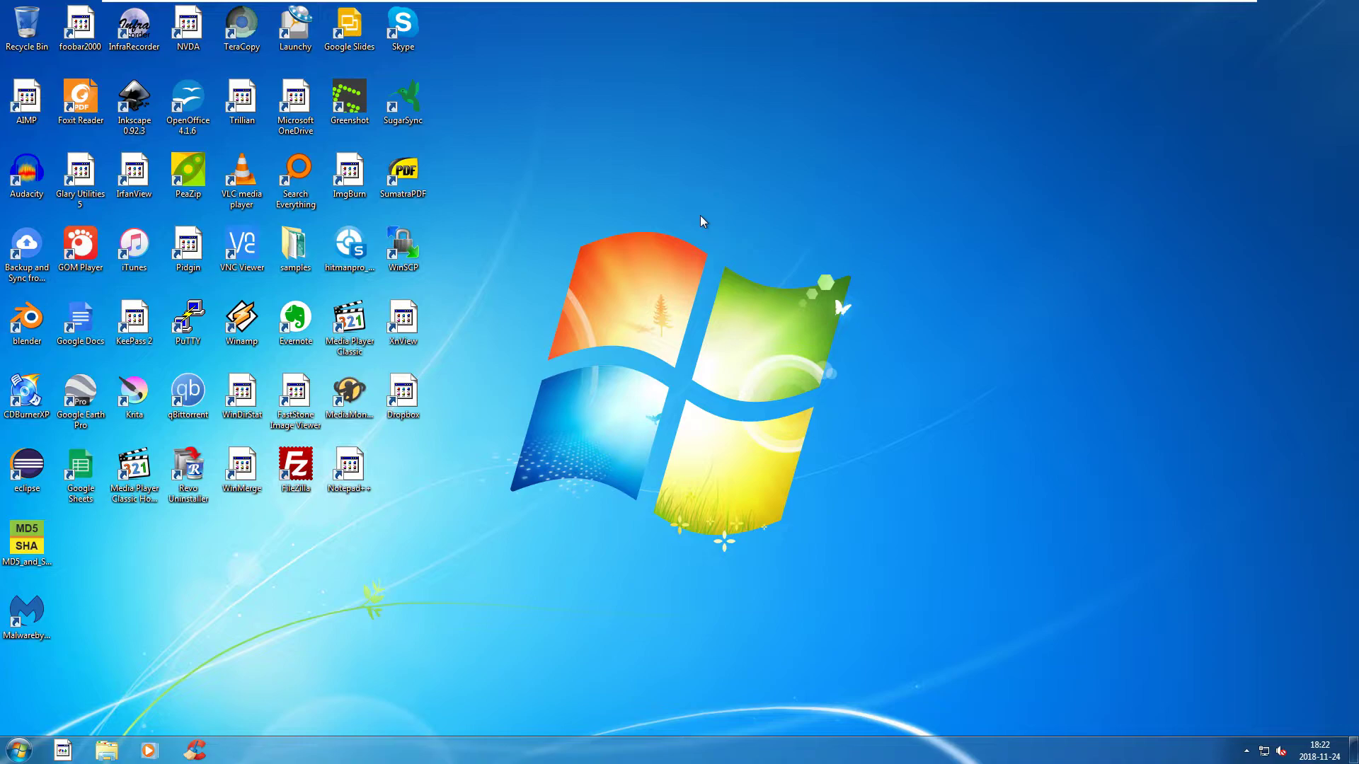
Multi-select the fifteen blank-icon shortcuts, including NVDA, Trillian, OneDrive, AIMP, Pidgin and KeePass 2
left_click(90, 36)
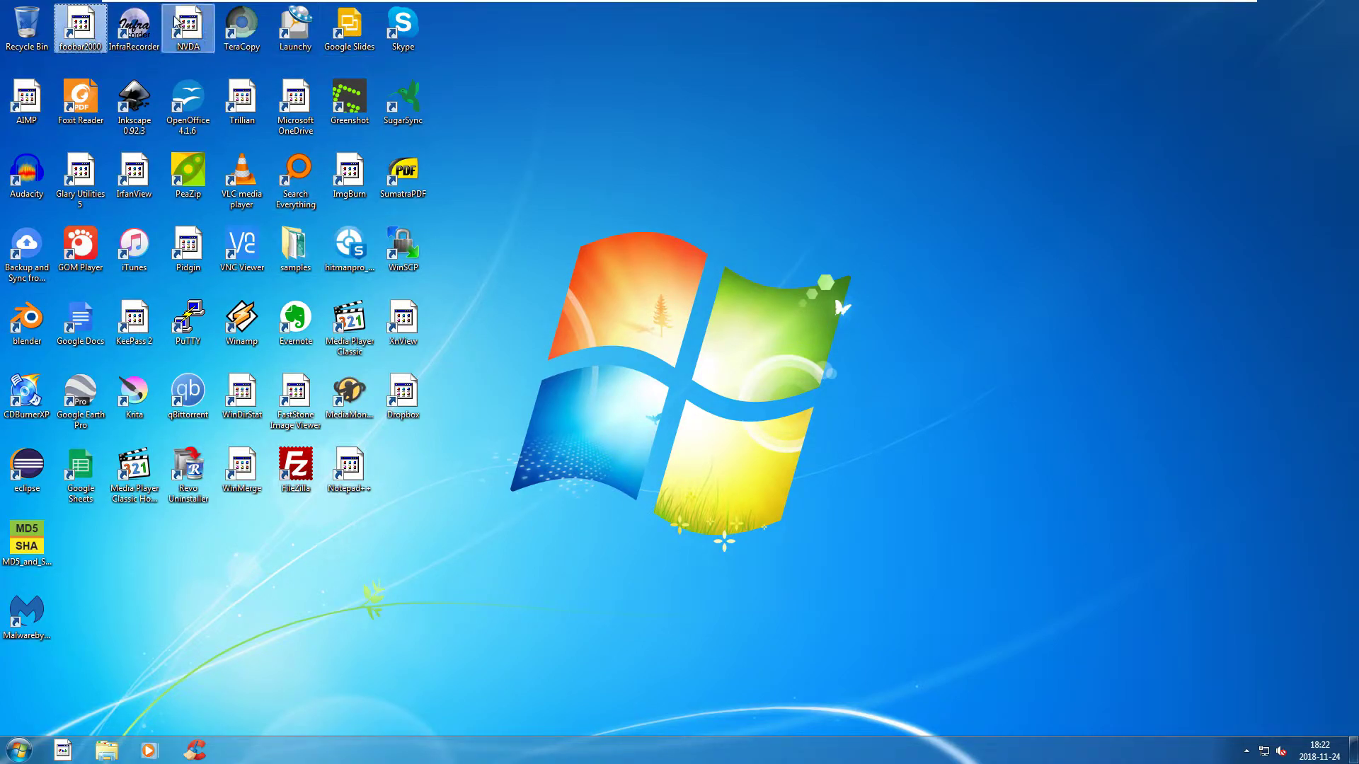
left_click(228, 90, "ctrl")
left_click(295, 99, "ctrl")
left_click(402, 319, "ctrl")
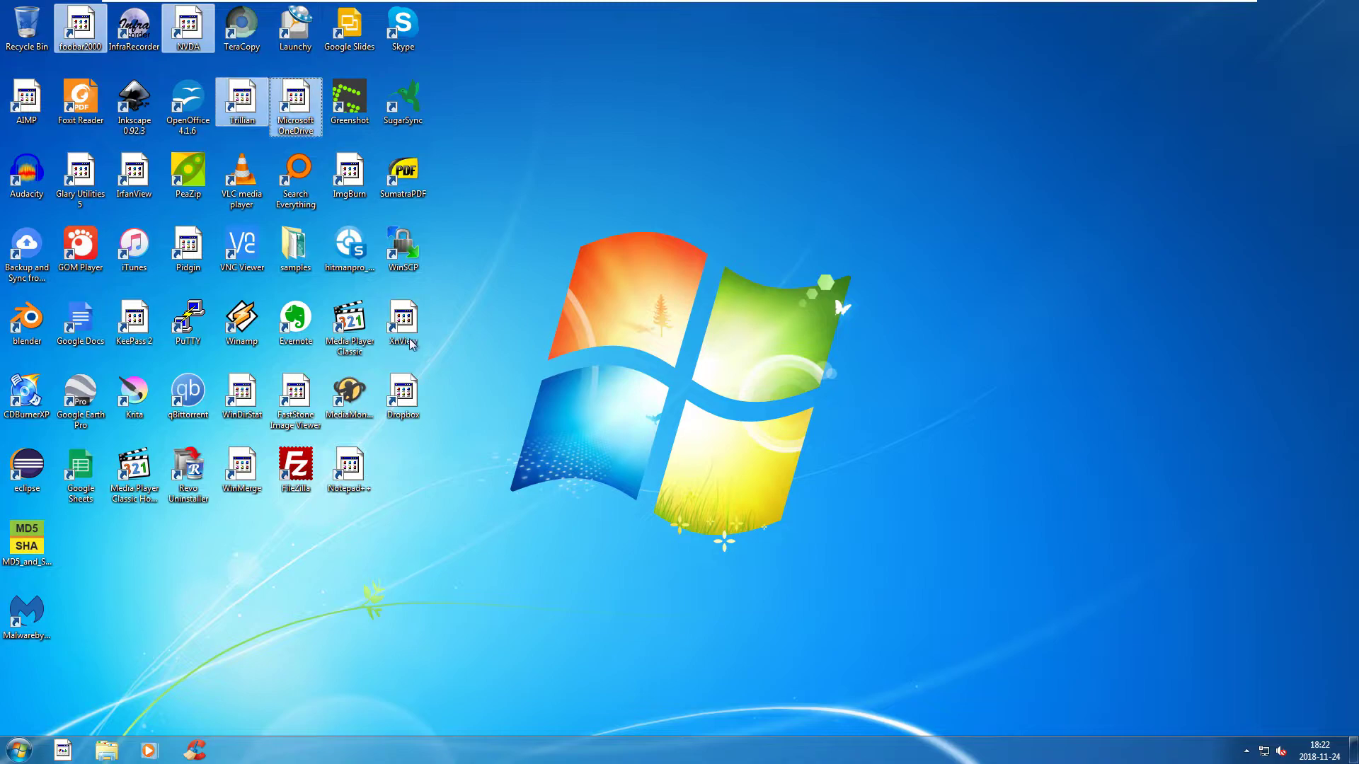
left_click(403, 393, "ctrl")
left_click(286, 397, "ctrl")
left_click(241, 393, "ctrl")
left_click(241, 467, "ctrl")
left_click(349, 467, "ctrl")
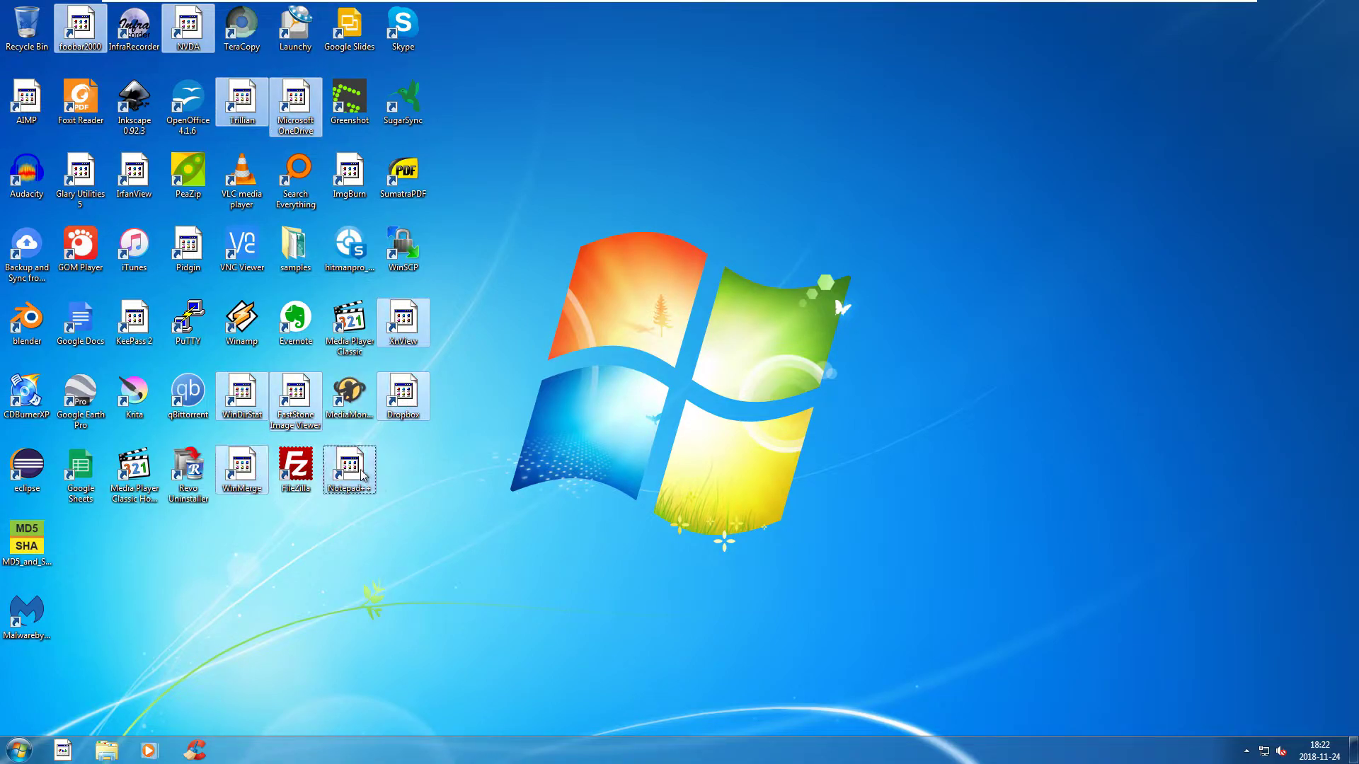
left_click(80, 176, "ctrl")
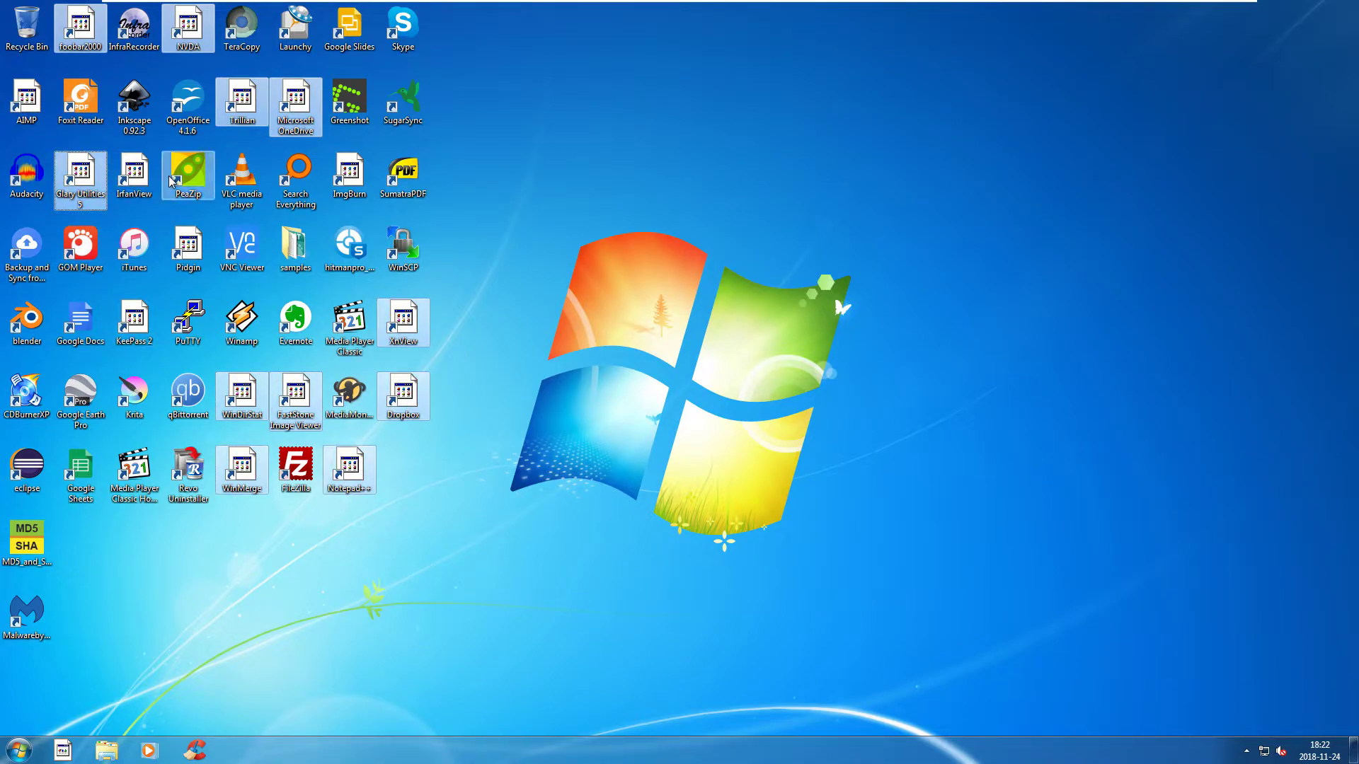
left_click(133, 173, "ctrl")
left_click(12, 97, "ctrl")
left_click(187, 248, "ctrl")
left_click(134, 322, "ctrl")
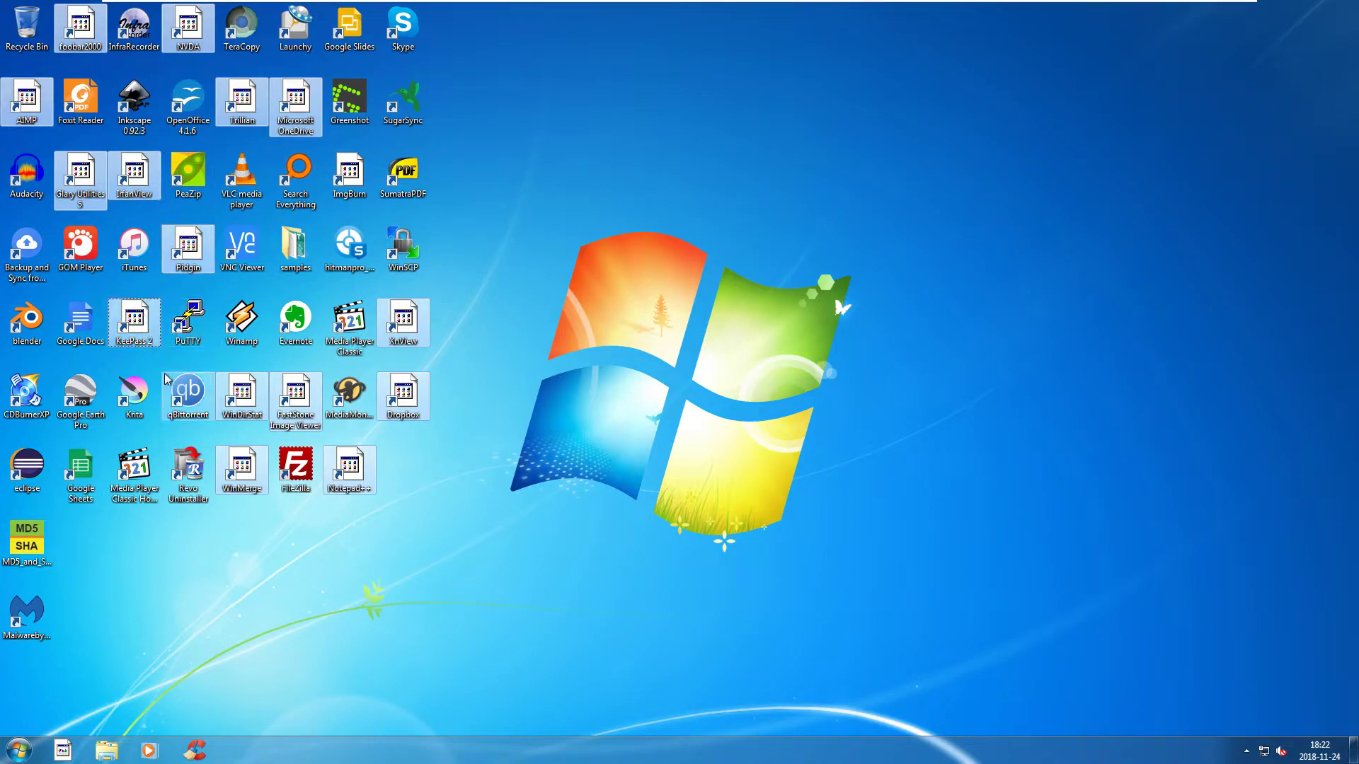
Delete the selected shortcuts, confirming the move of 15 items to the Recycle Bin
key("Delete")
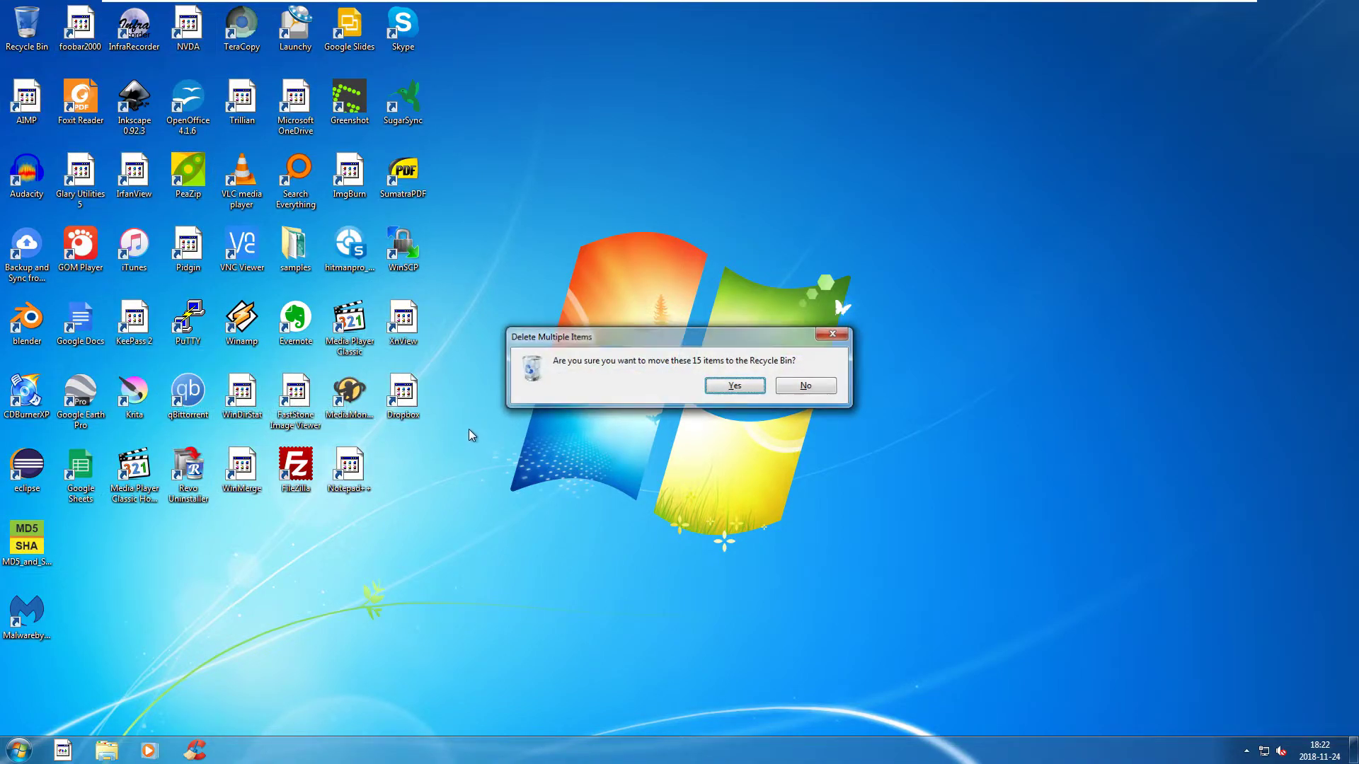
key("Return")
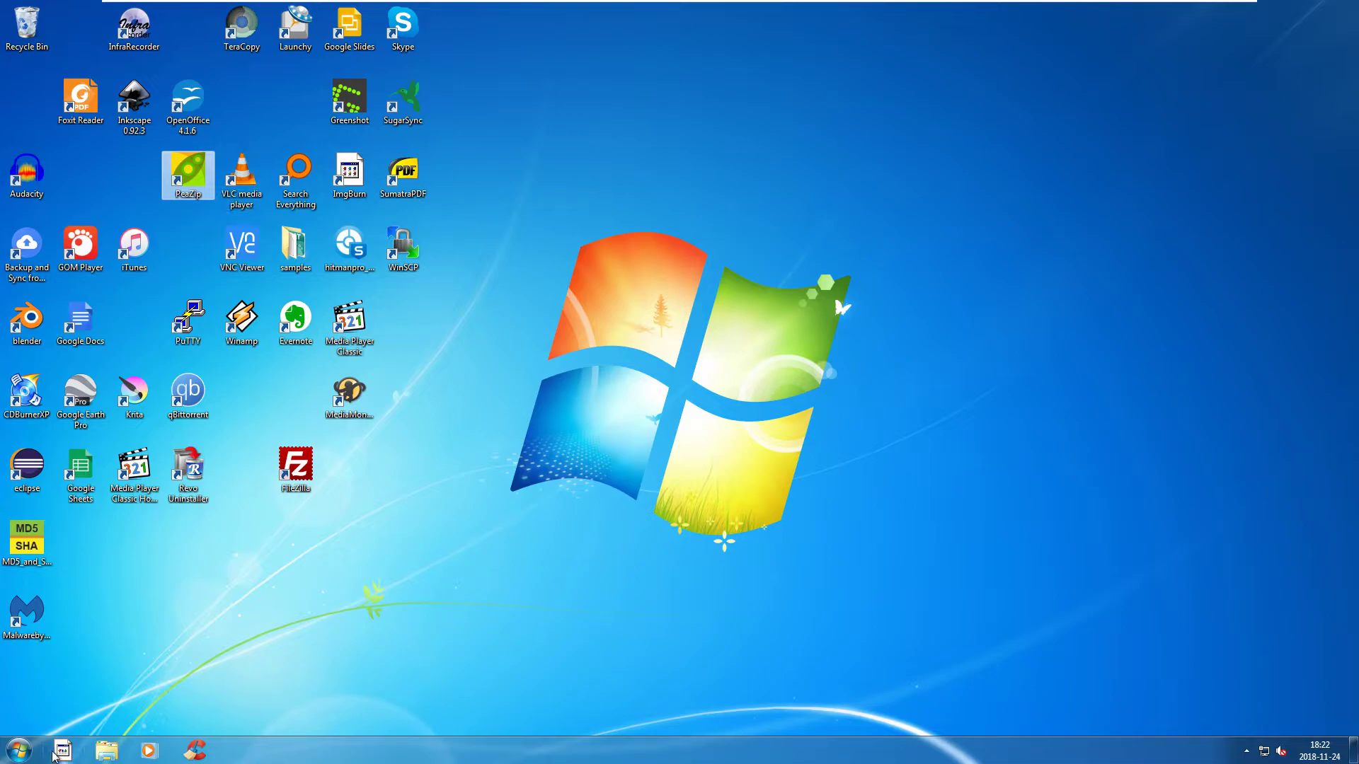
right_click(57, 751)
Unpin Notepad++, pin Internet Explorer first on the taskbar, and launch it
left_click(85, 710)
left_click(19, 750)
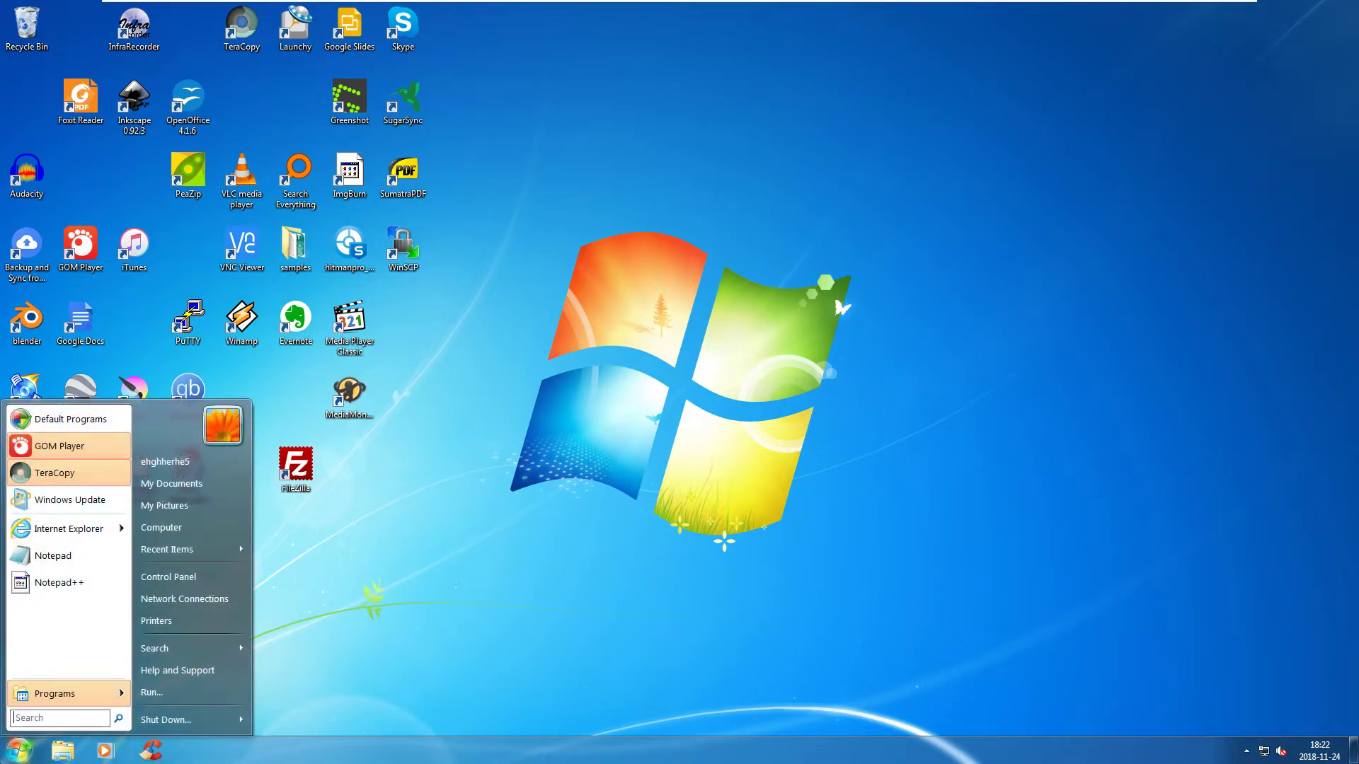
type("internet")
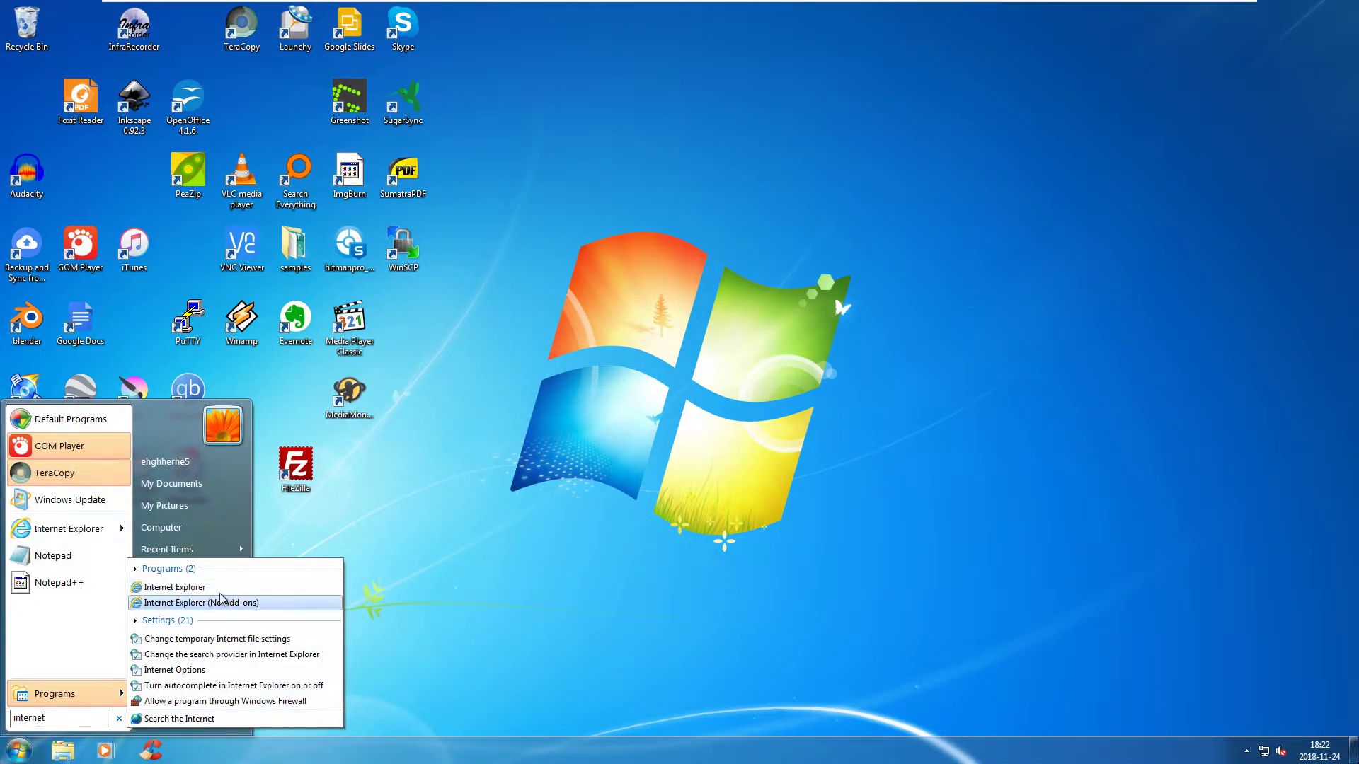
right_click(216, 589)
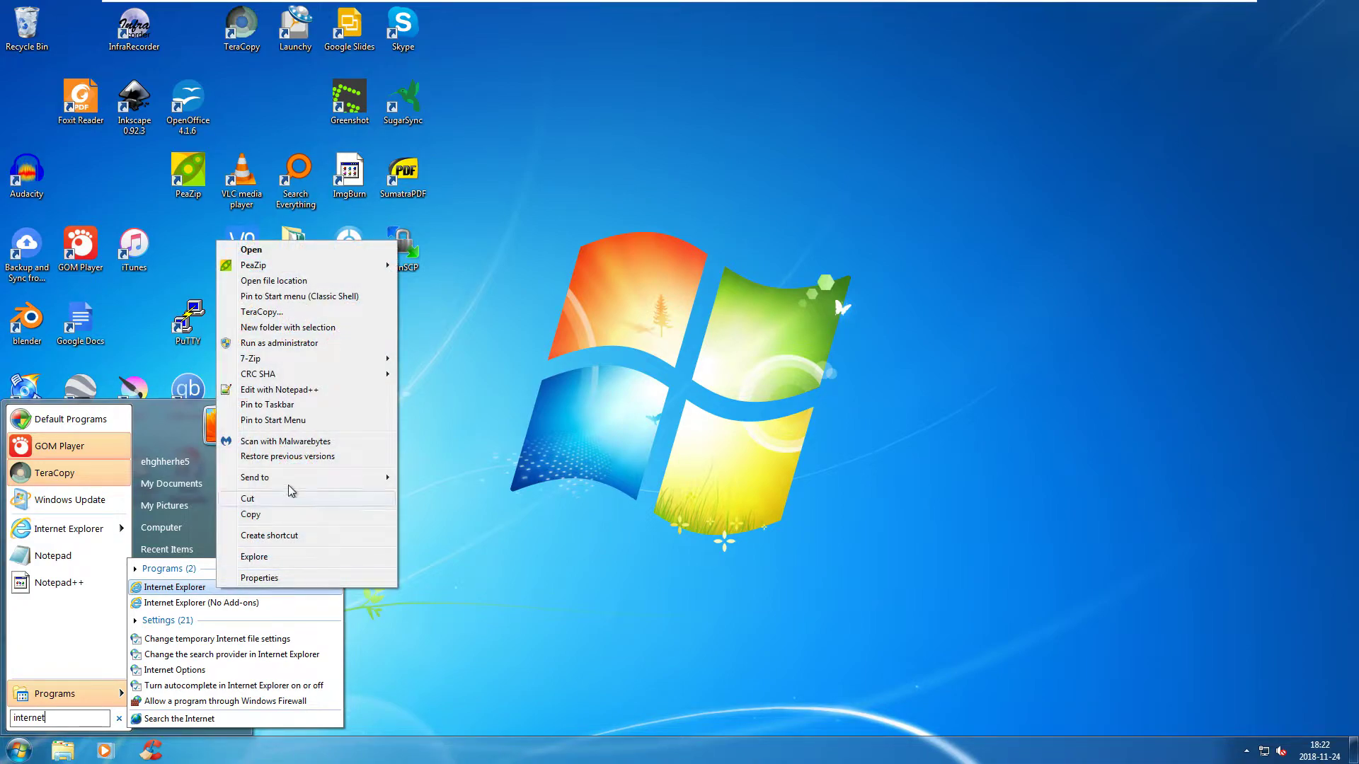
left_click(285, 407)
left_click_drag(190, 757, 62, 750)
left_click(62, 750)
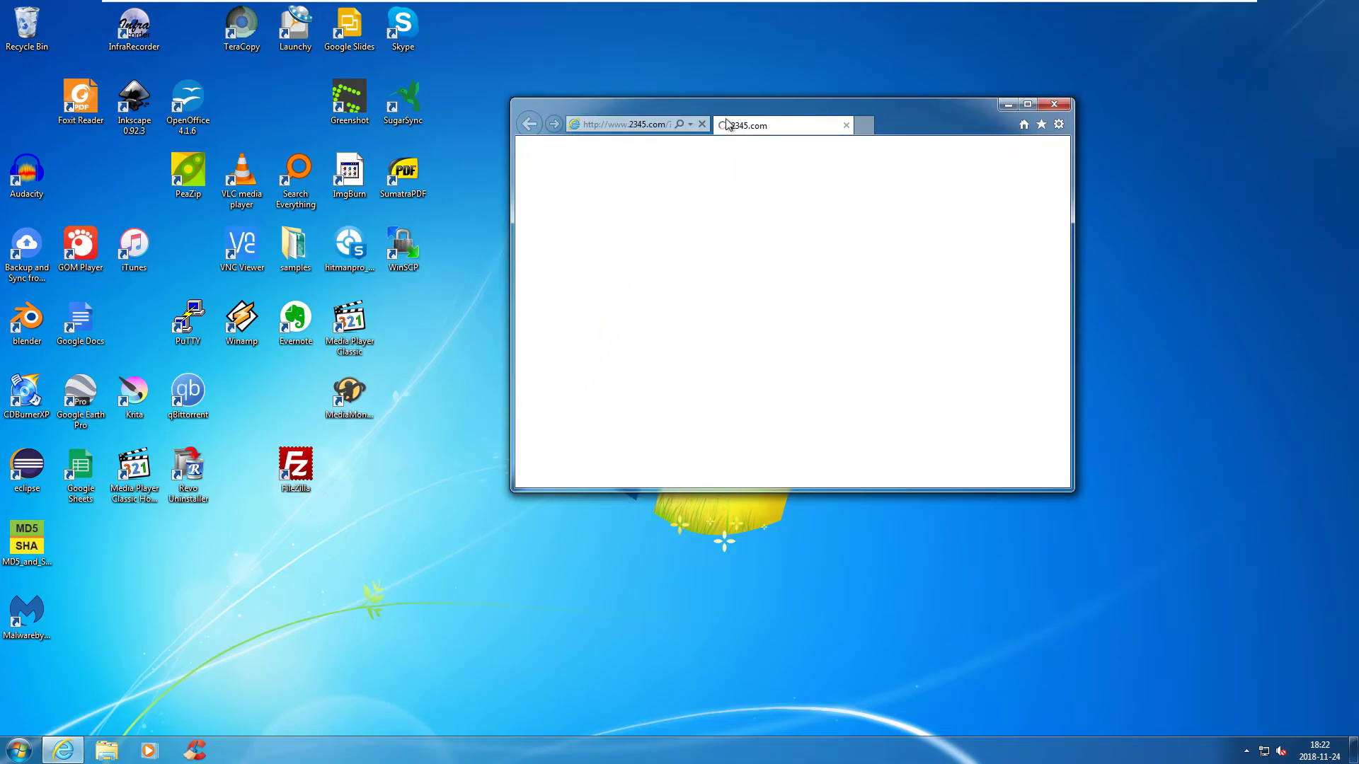
Load google.com in place of the 2345 portal
left_click_drag(716, 103, 763, 104)
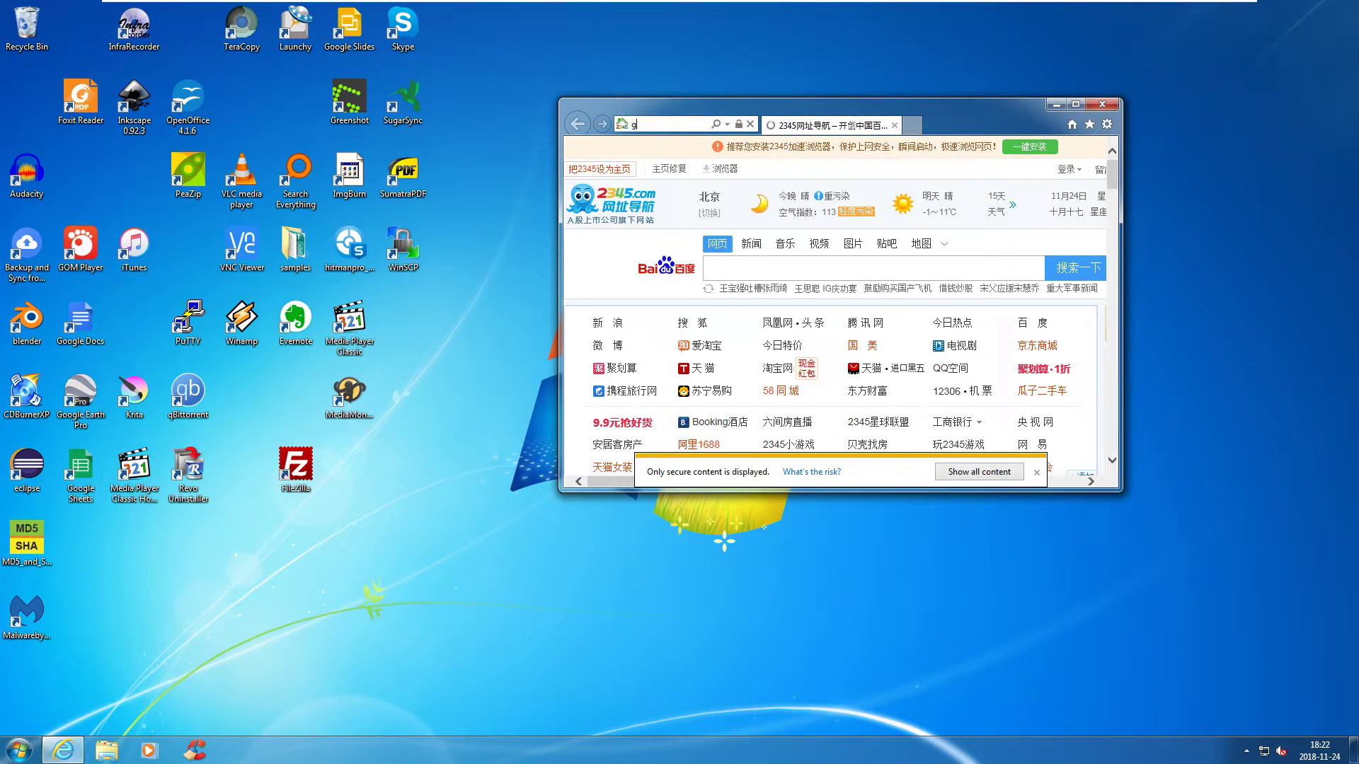
type("google.com")
key("Return")
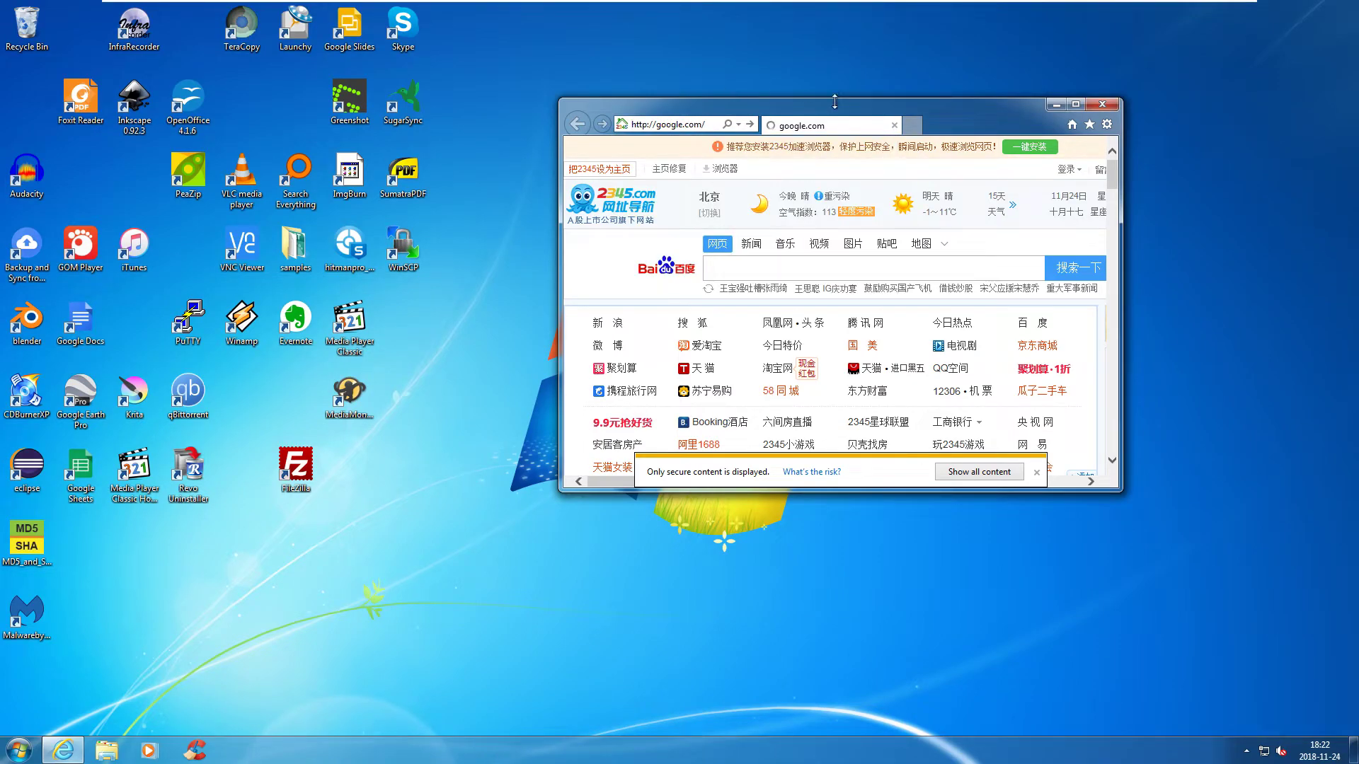
left_click(1107, 124)
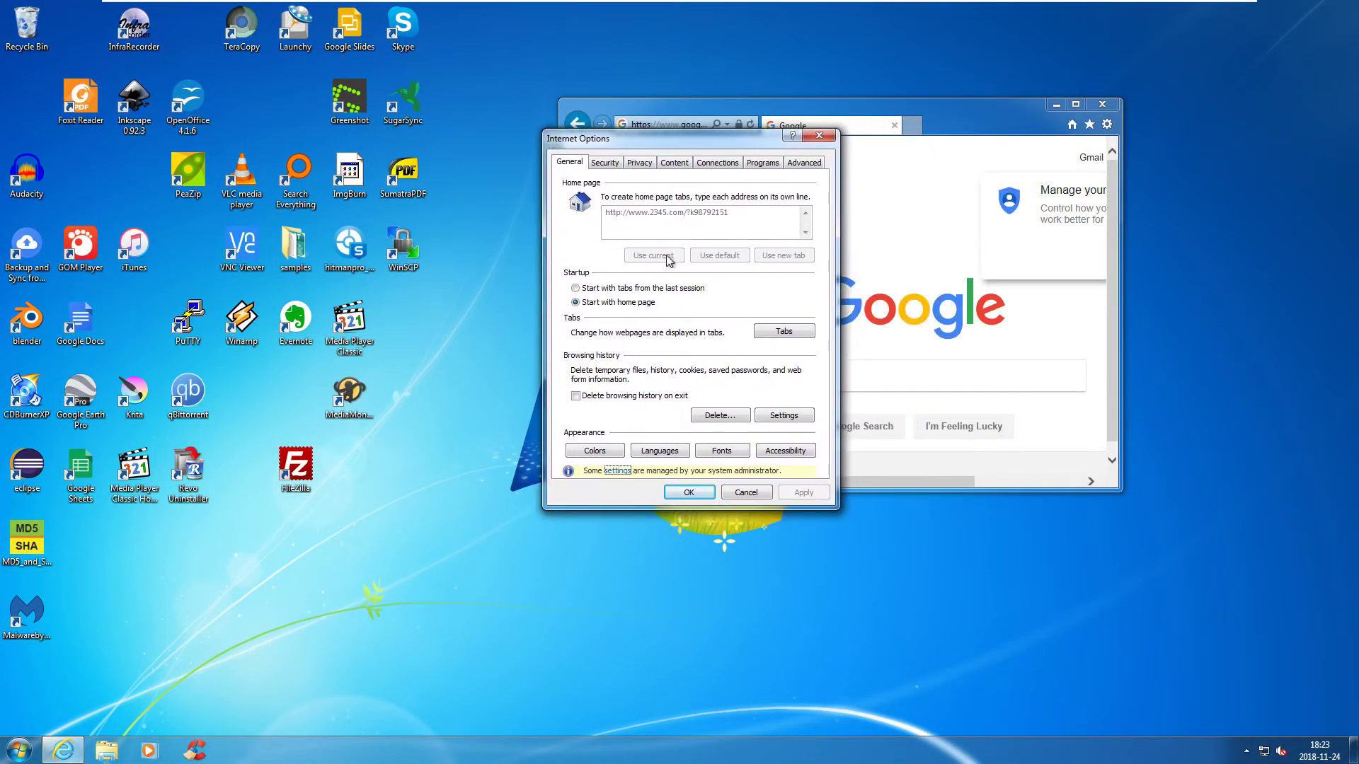
left_click(605, 162)
left_click(570, 162)
left_click(819, 136)
left_click_drag(984, 117, 933, 106)
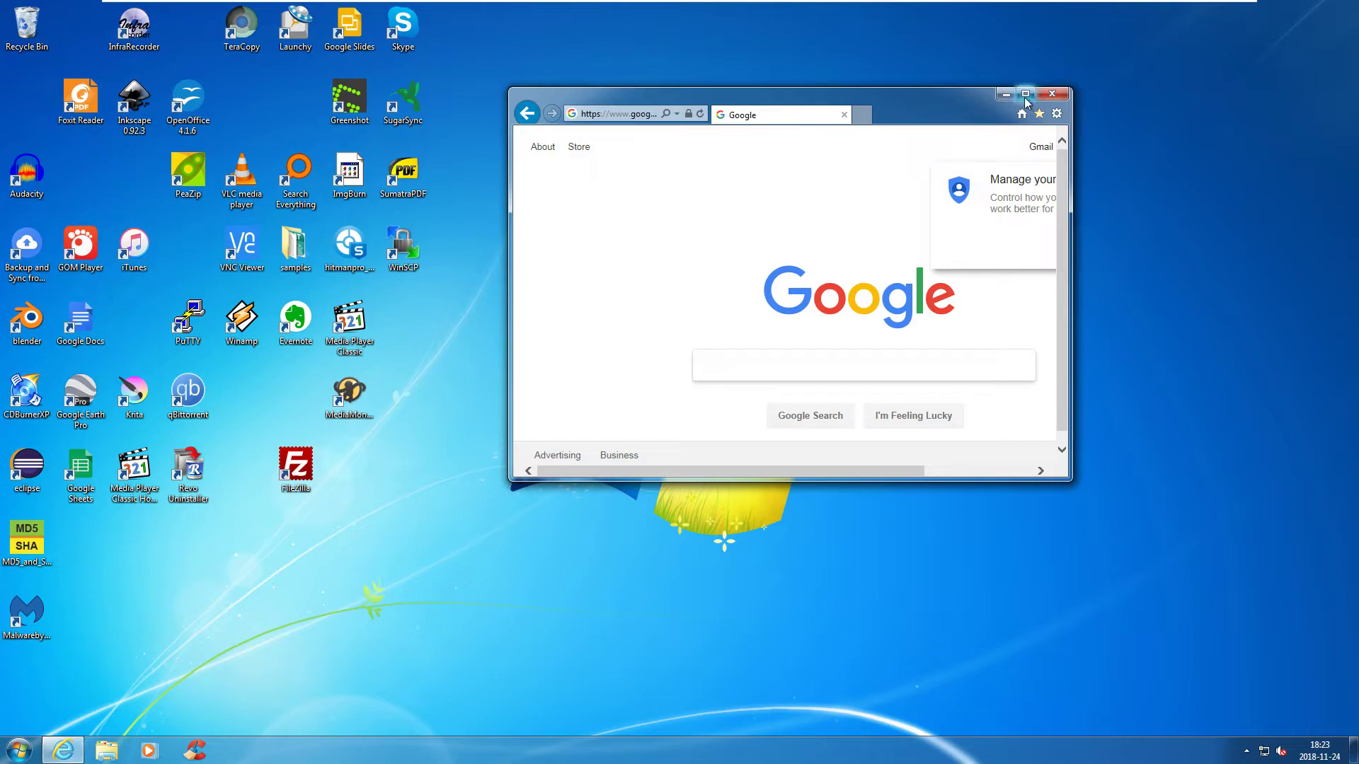
double_click(838, 116)
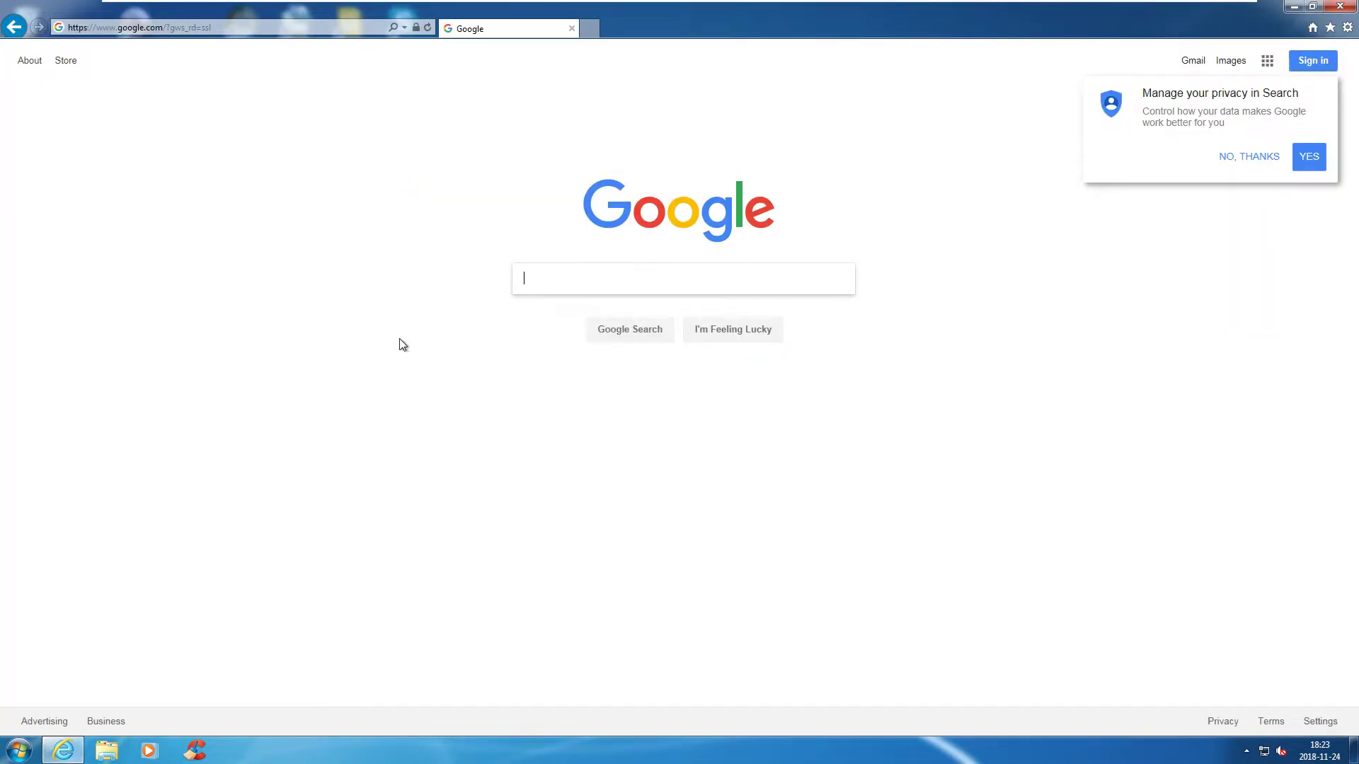
key("super+Down")
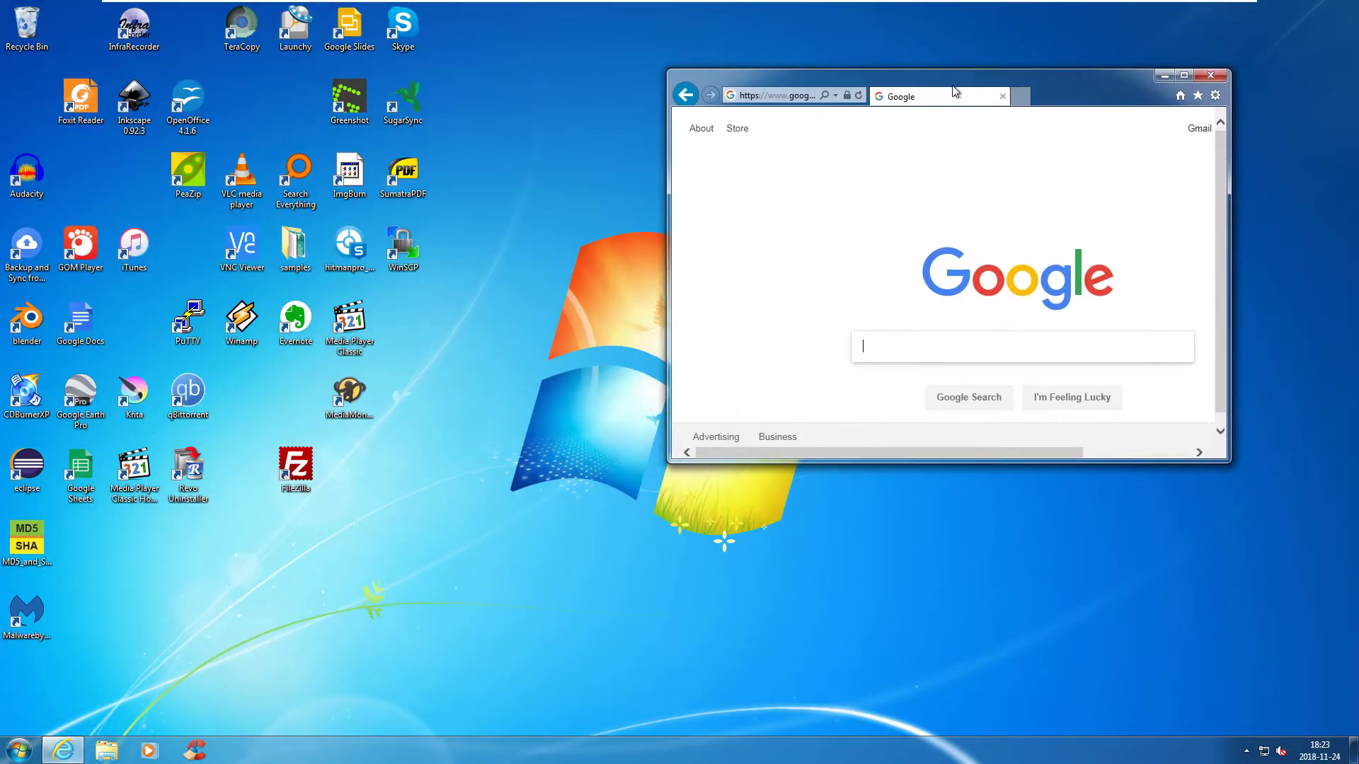
double_click(349, 254)
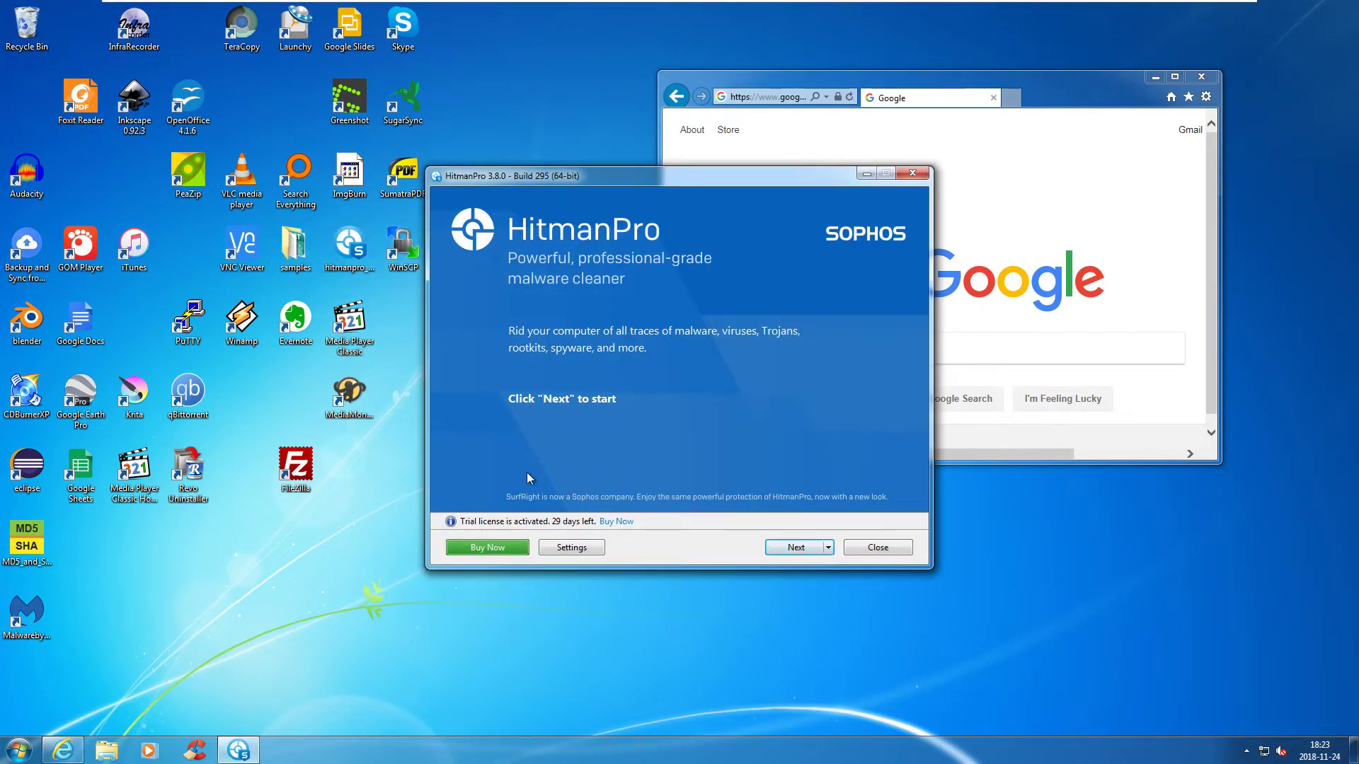
Run HitmanPro's one-time scan, inspect the Folder Options findings, and launch Media Player Classic
left_click(555, 547)
left_click(795, 548)
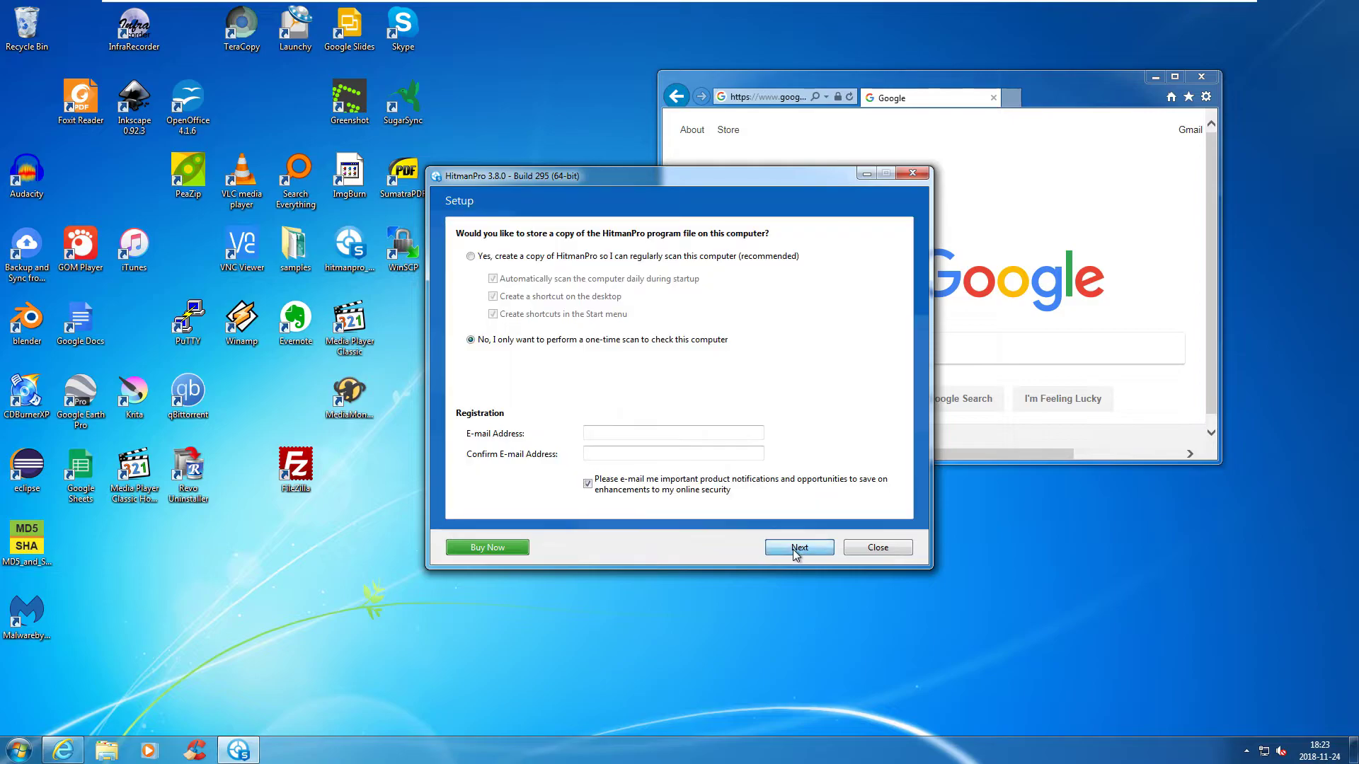
left_click(792, 549)
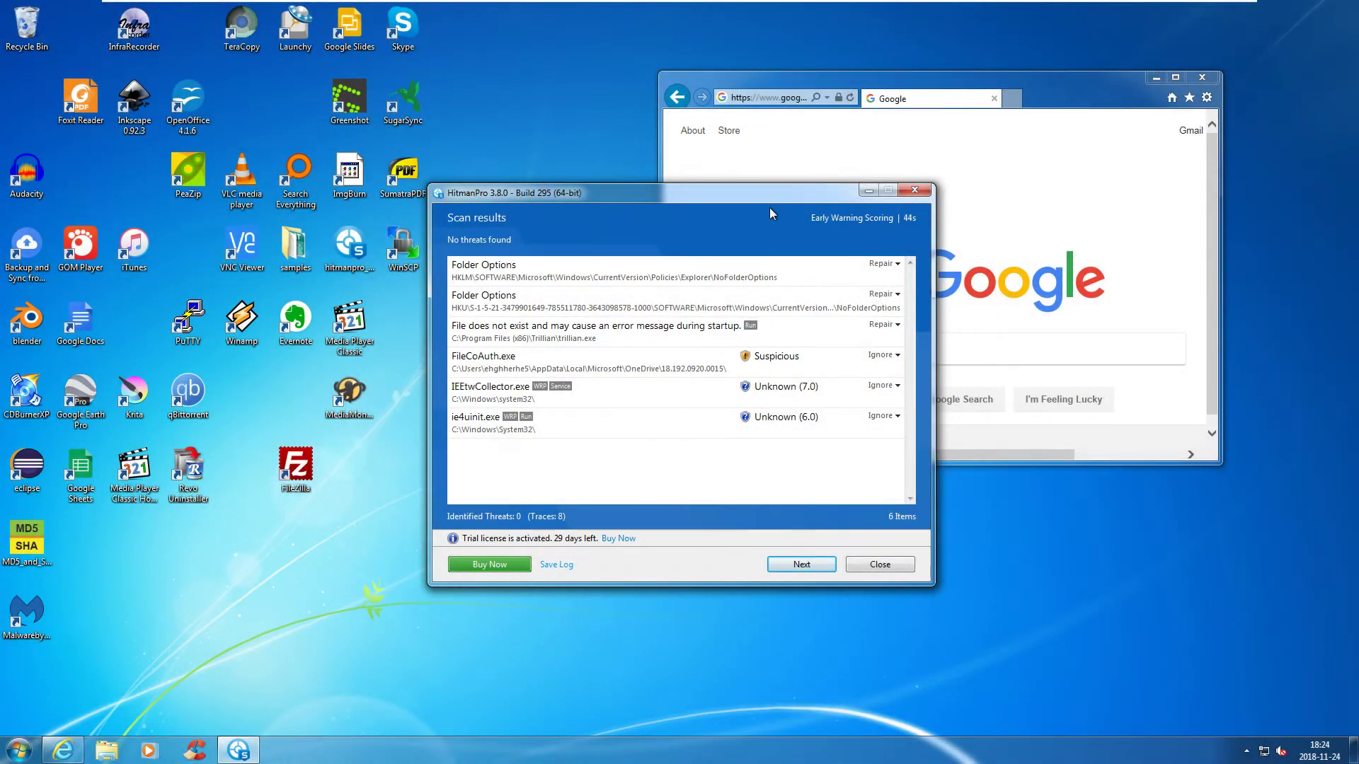
left_click_drag(753, 192, 812, 194)
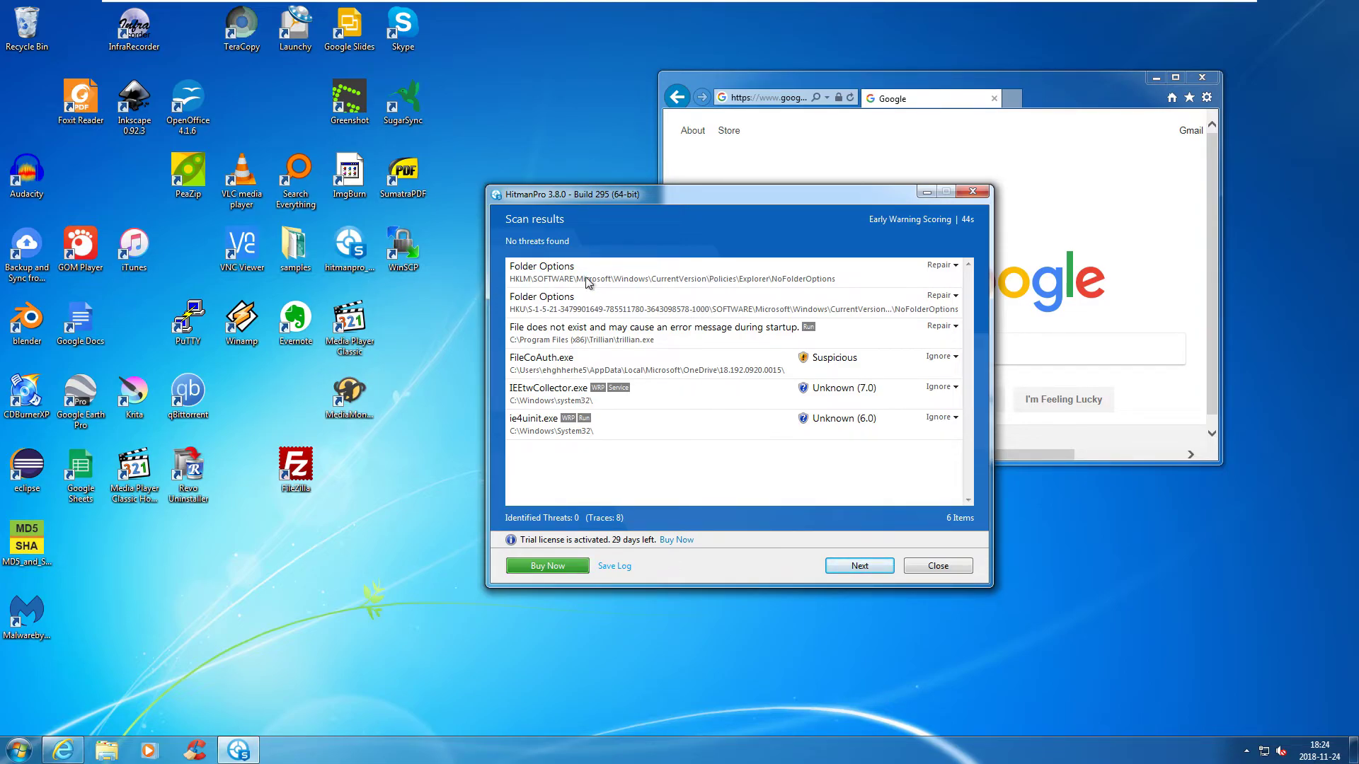
left_click(646, 297)
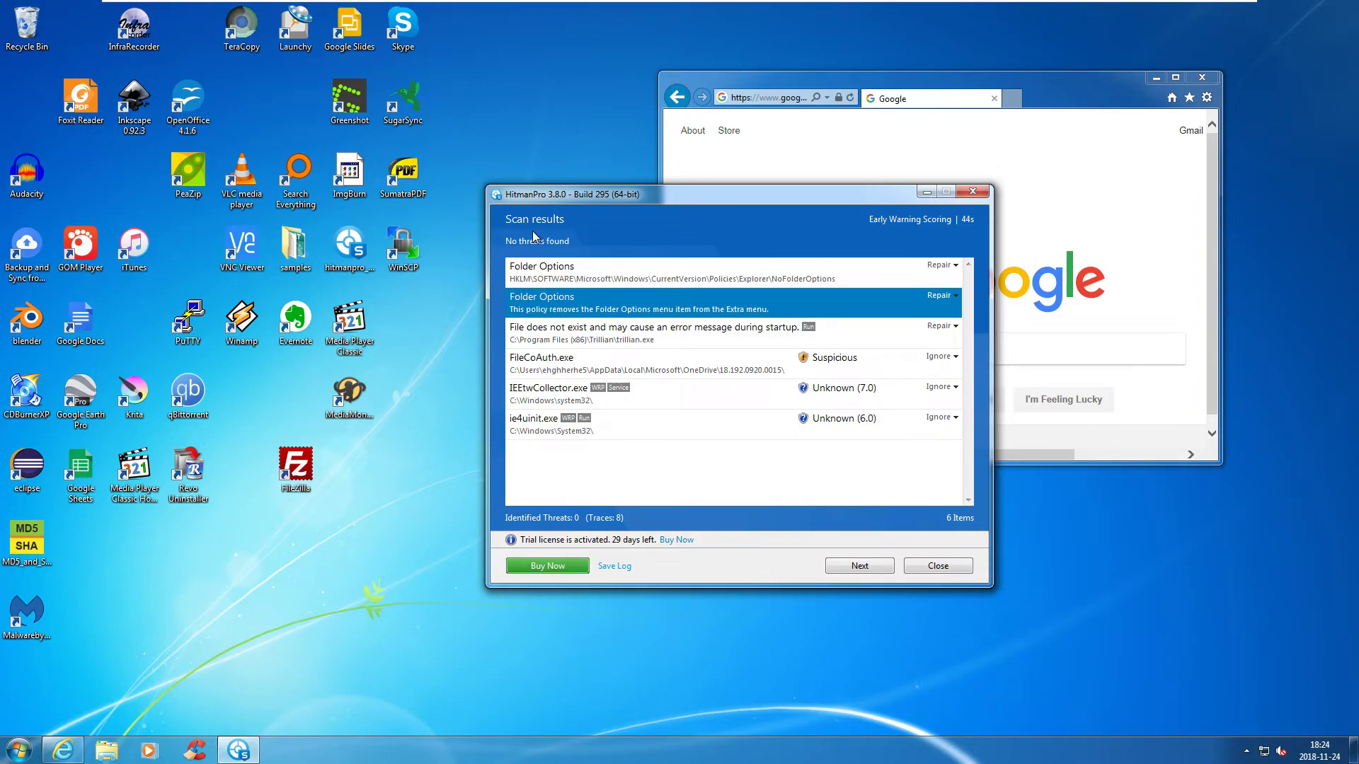
double_click(365, 329)
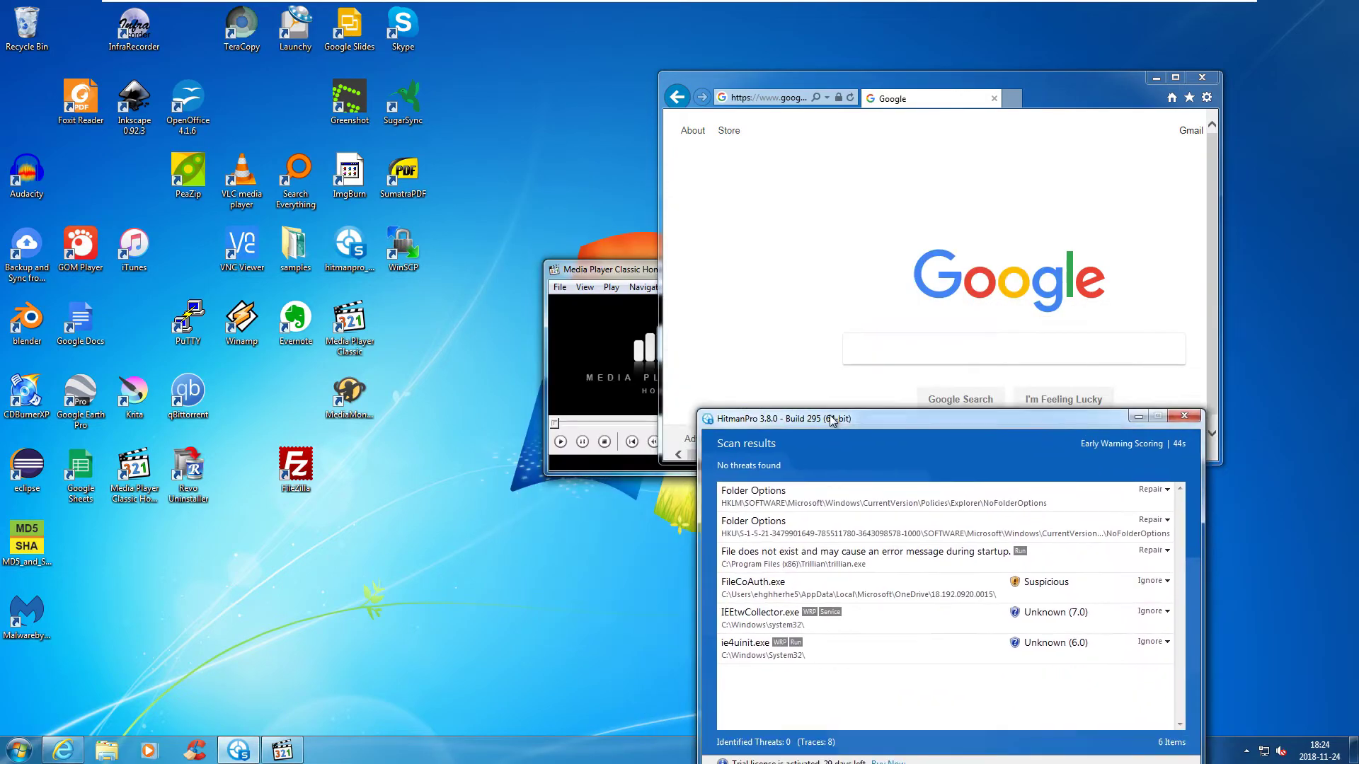
Verify Media Player Classic opens, then close it, keeping HitmanPro's results aside
left_click_drag(619, 196, 730, 213)
left_click_drag(588, 276, 211, 271)
left_click(407, 269)
left_click_drag(791, 215, 667, 224)
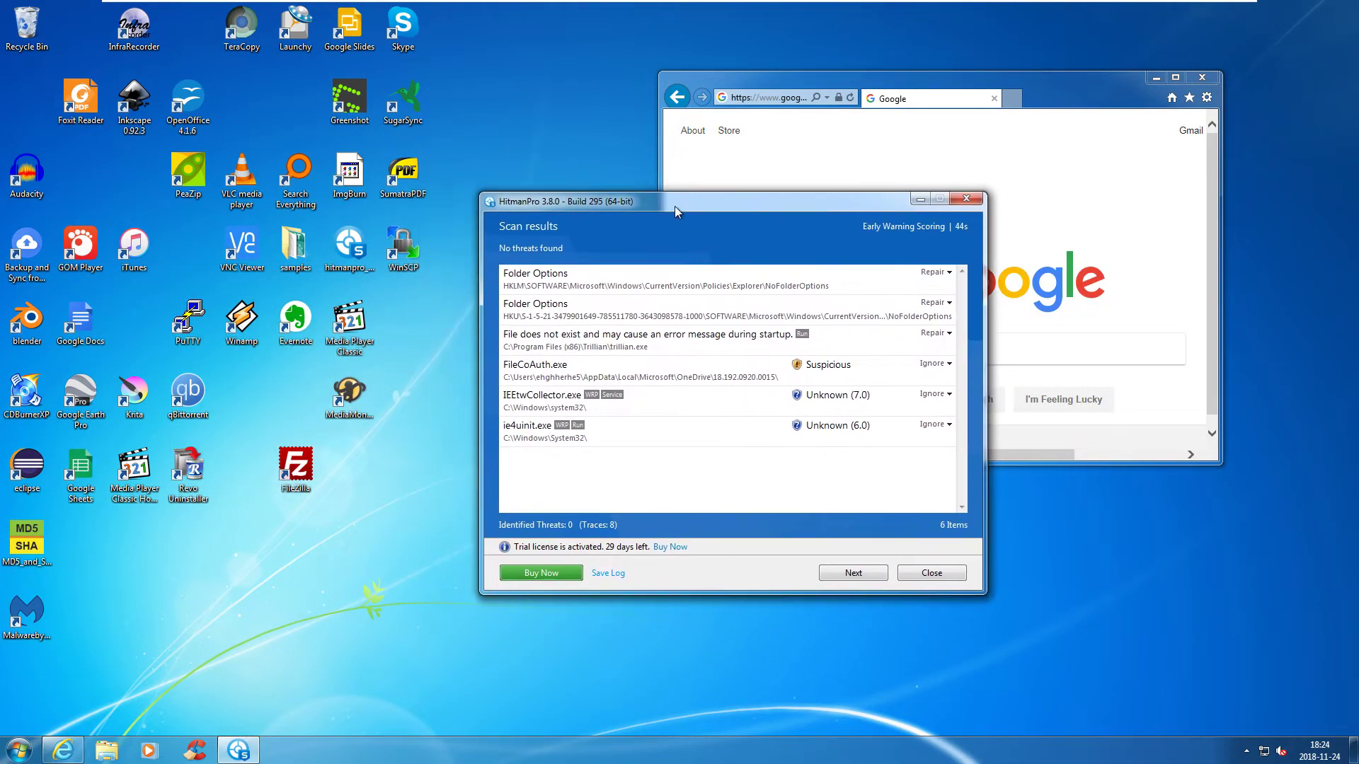
Delete the broken ImgBurn desktop shortcut into the Recycle Bin, confirming every removal prompt
left_click(359, 170)
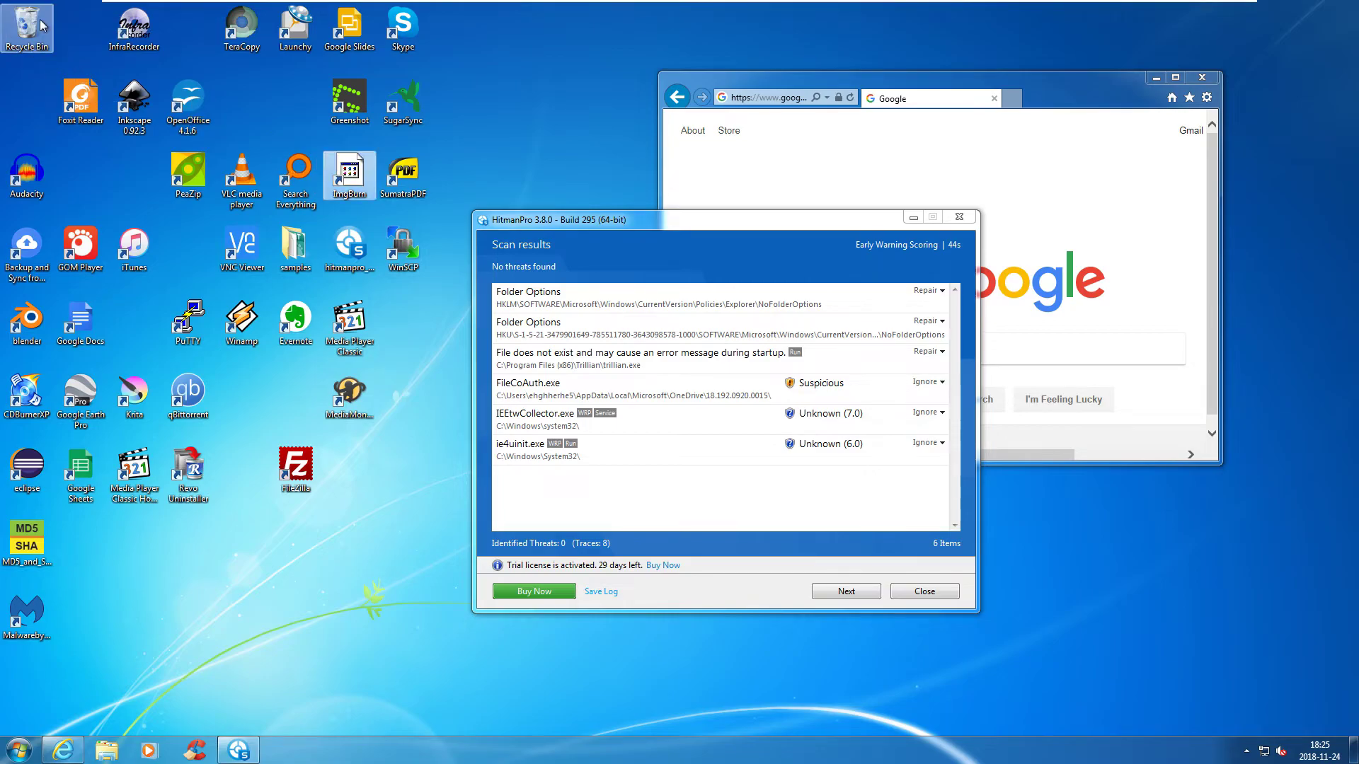
left_click_drag(350, 173, 3, 17)
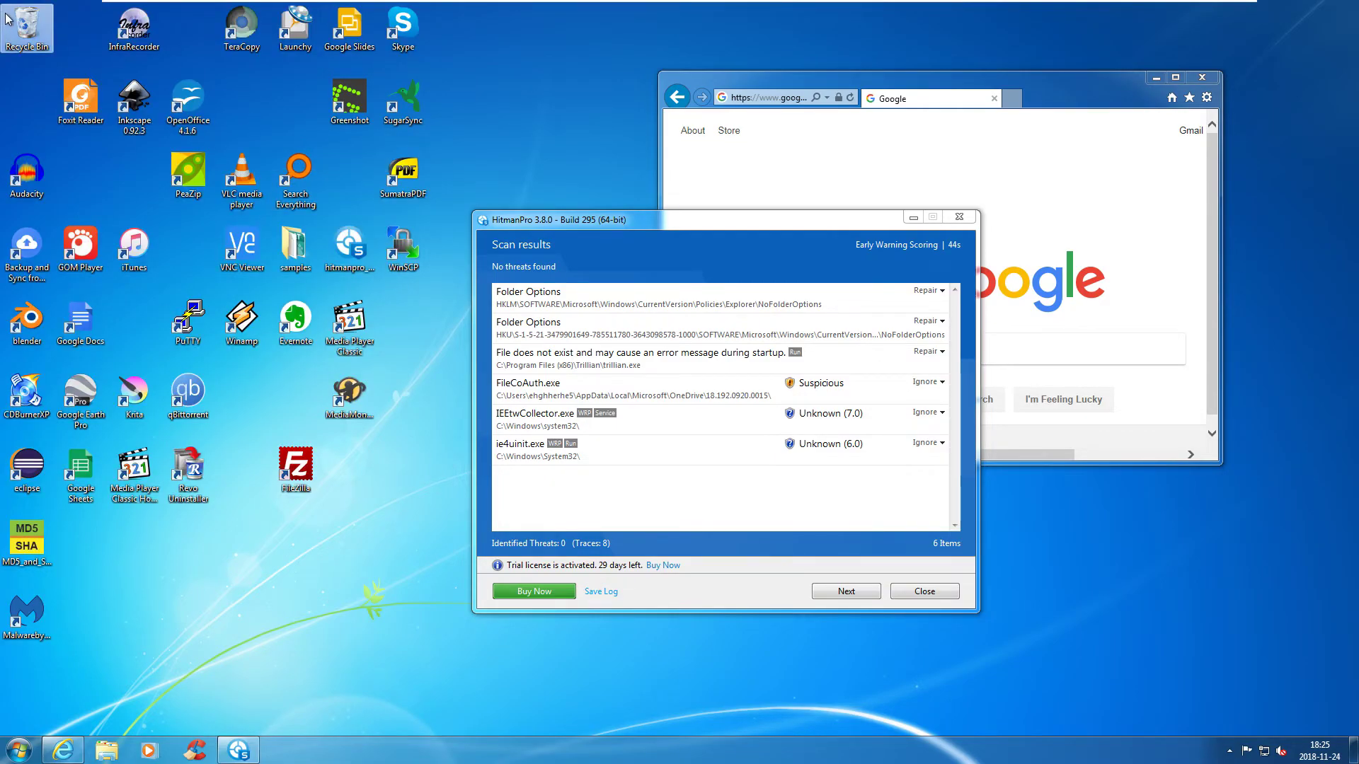
right_click(54, 45)
left_click(317, 137)
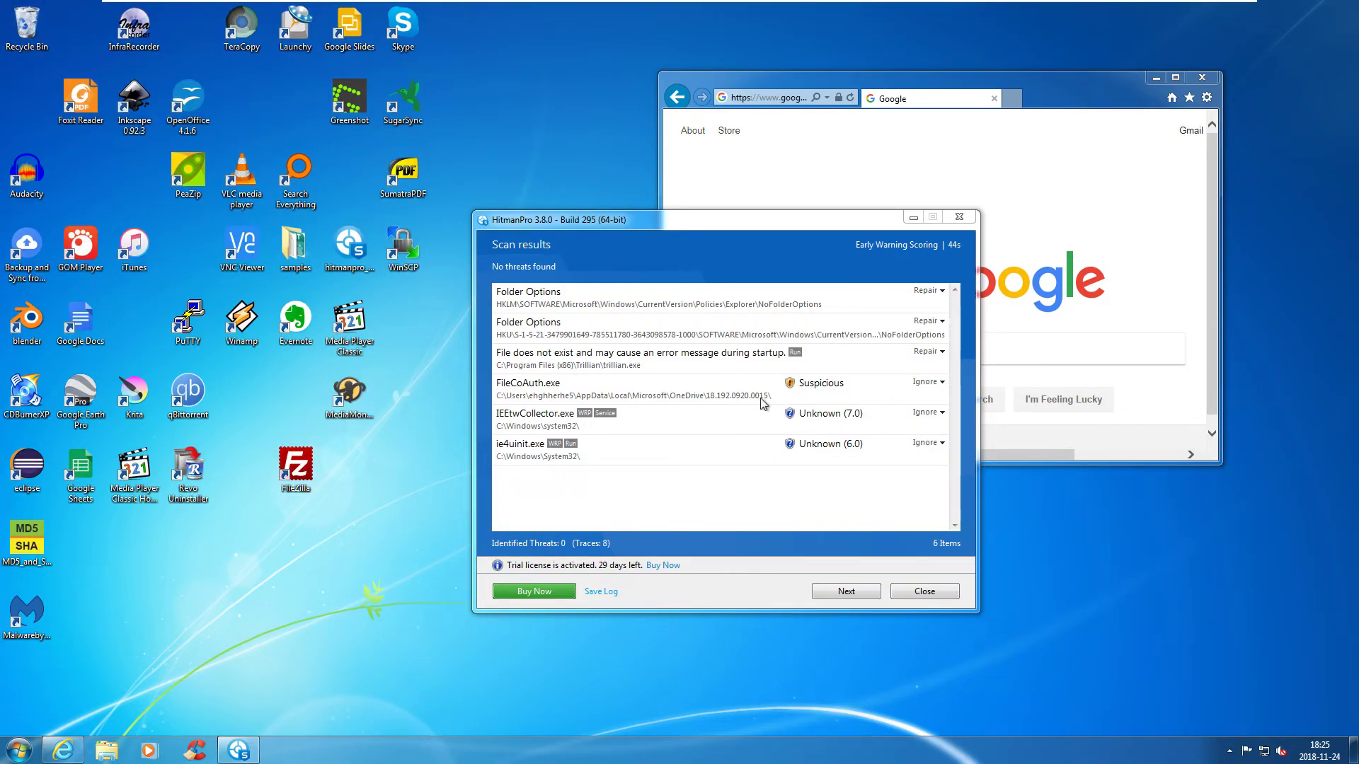
left_click_drag(554, 221, 816, 450)
left_click(711, 387)
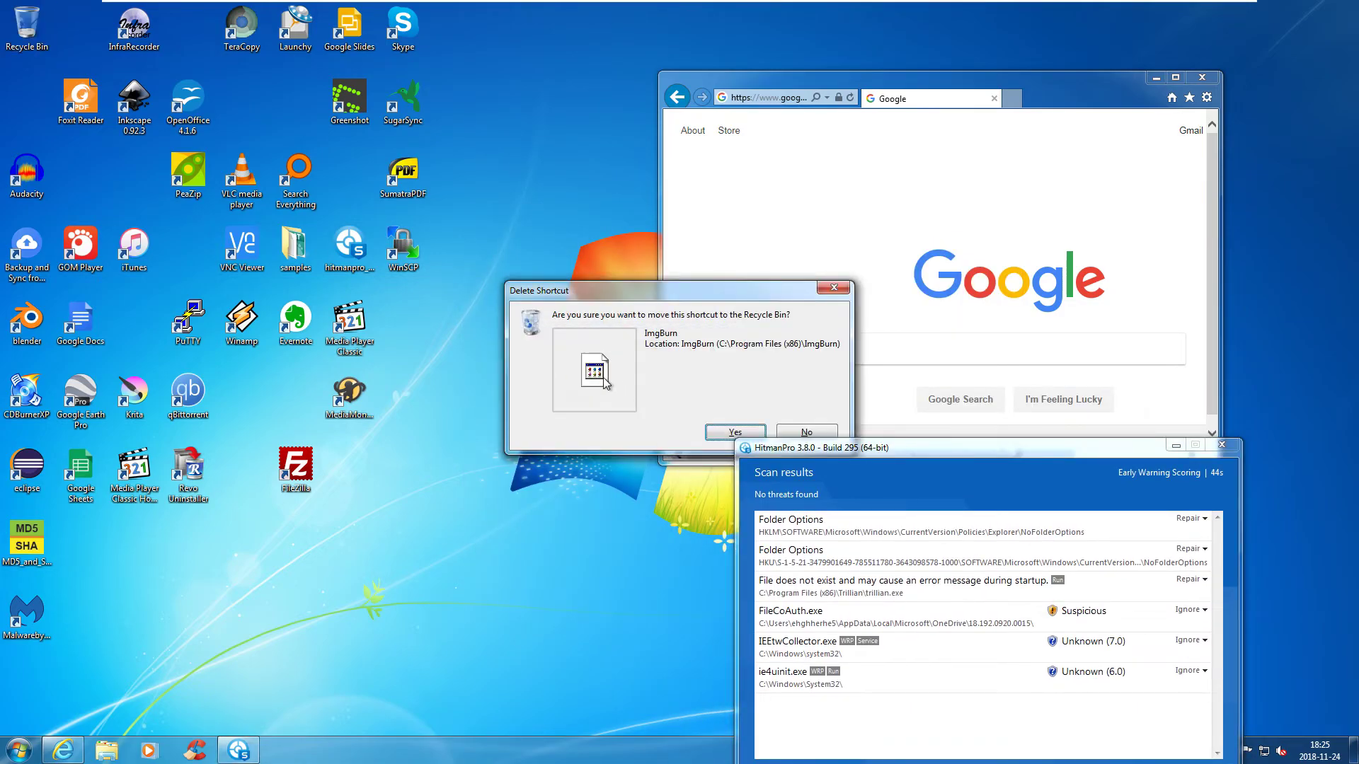
left_click(748, 436)
left_click(829, 276)
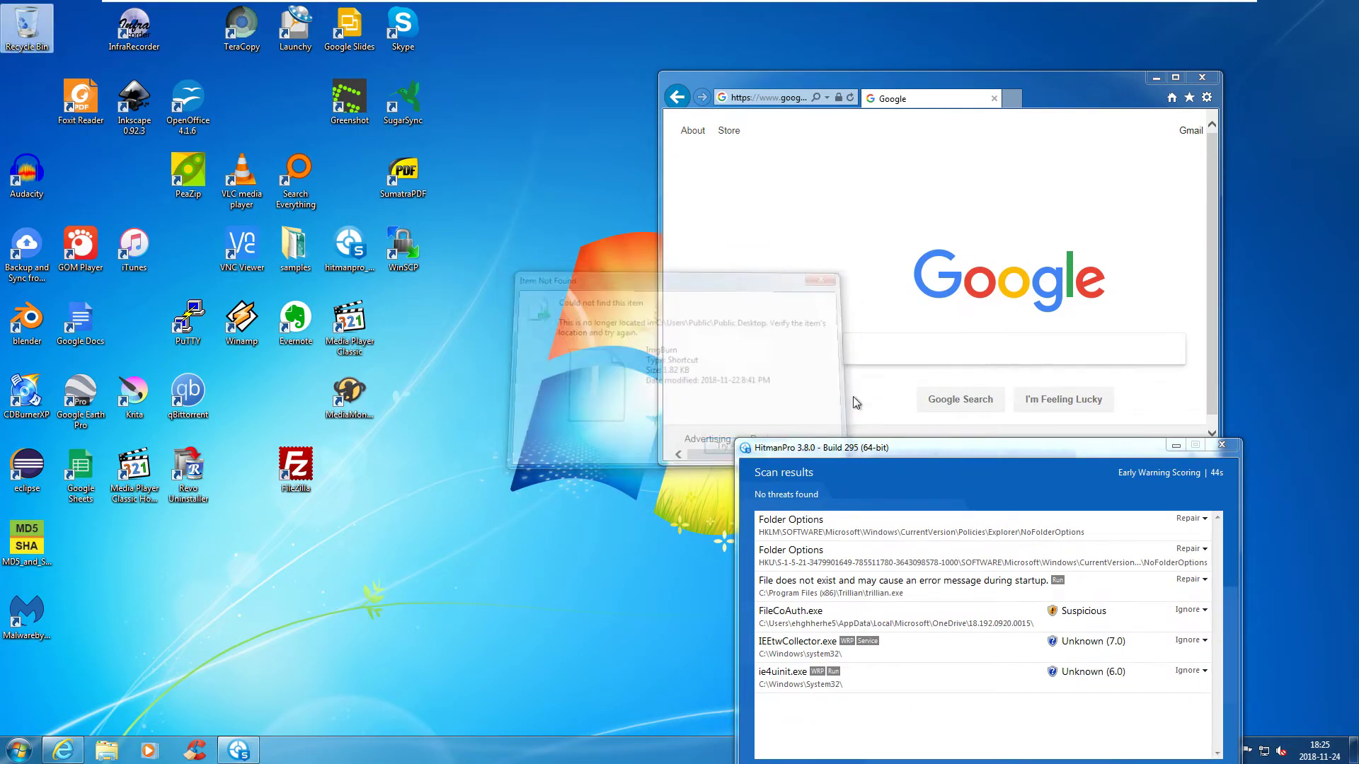
mouse_move(849, 450)
left_mouse_down()
mouse_move(793, 425)
mouse_move(623, 253)
left_mouse_up()
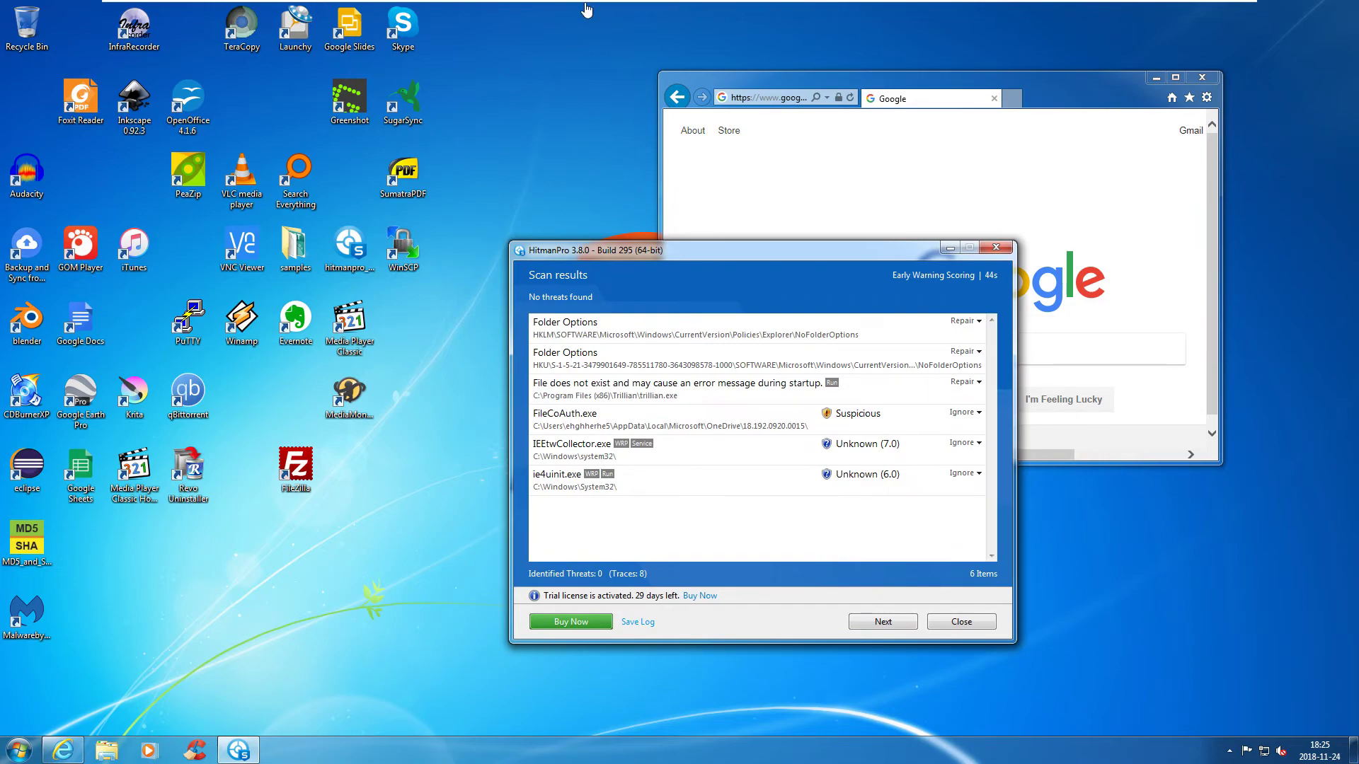
left_click(761, 216)
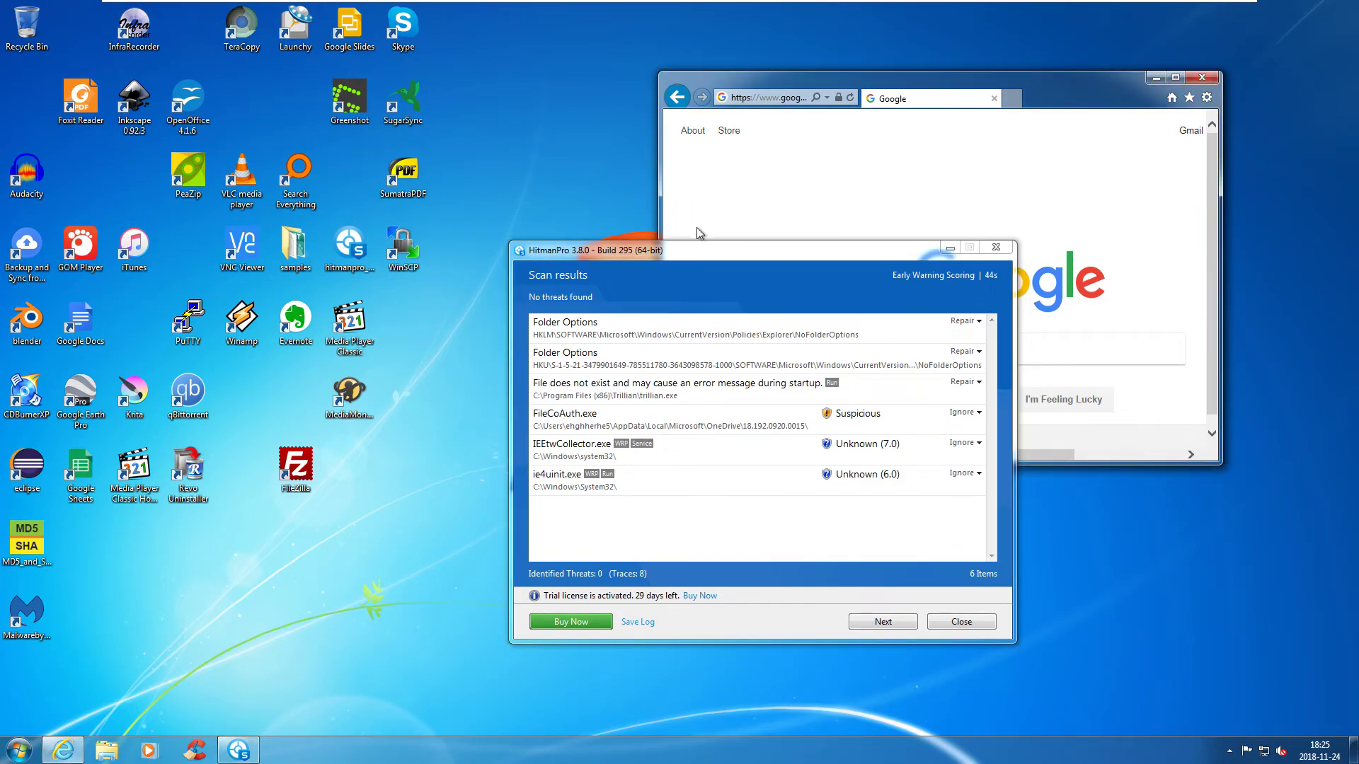